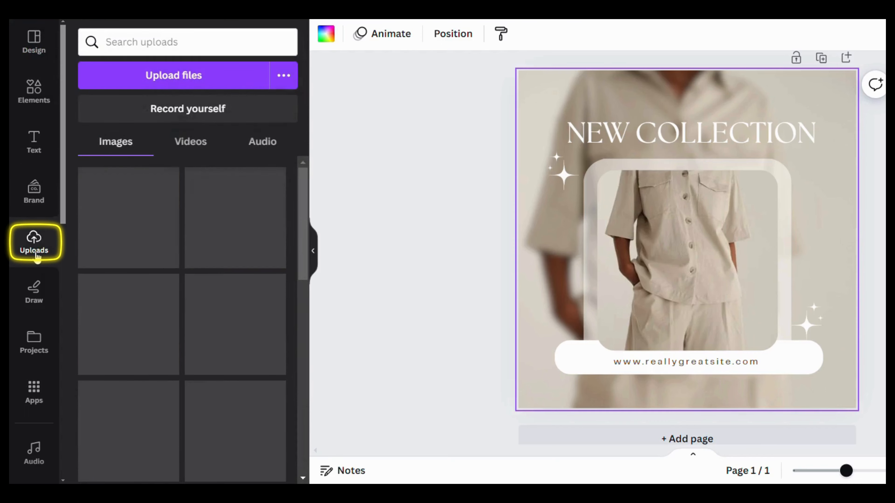
Delete the template's full-page background photo and the photo inside the central rounded frame
left_click(155, 75)
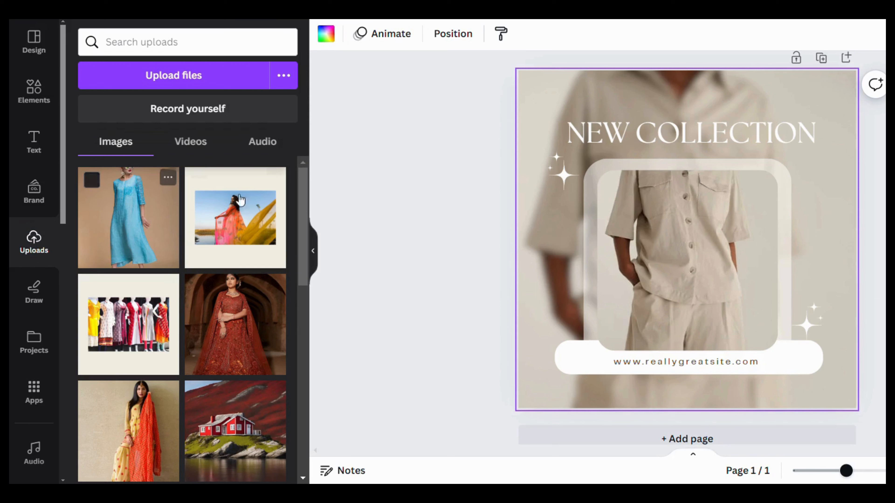
left_click(513, 169)
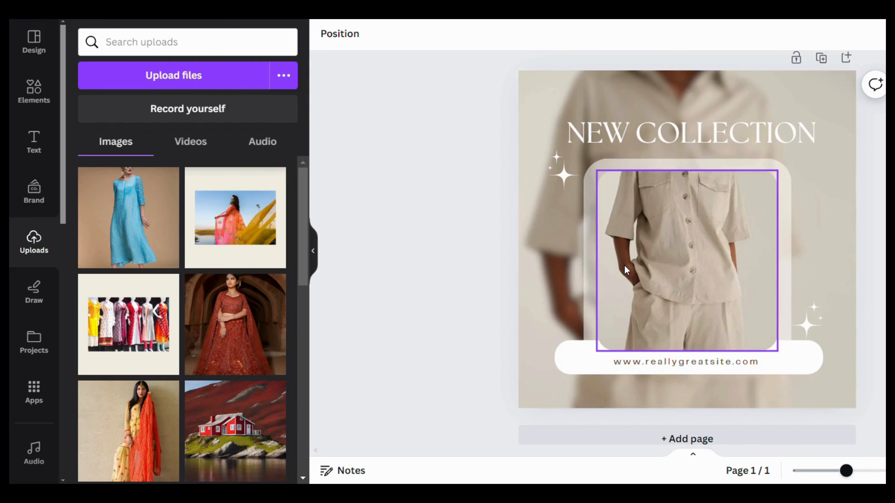
left_click(538, 259)
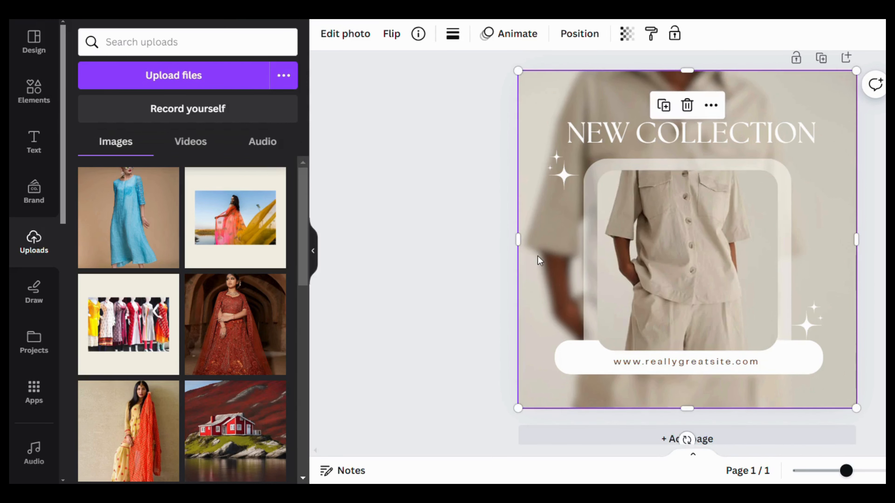
left_click(686, 105)
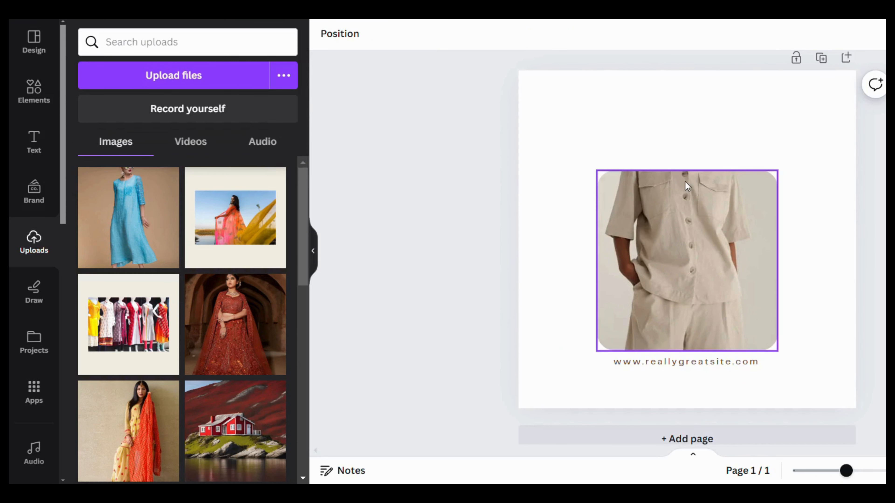
left_click(677, 240)
key("Delete")
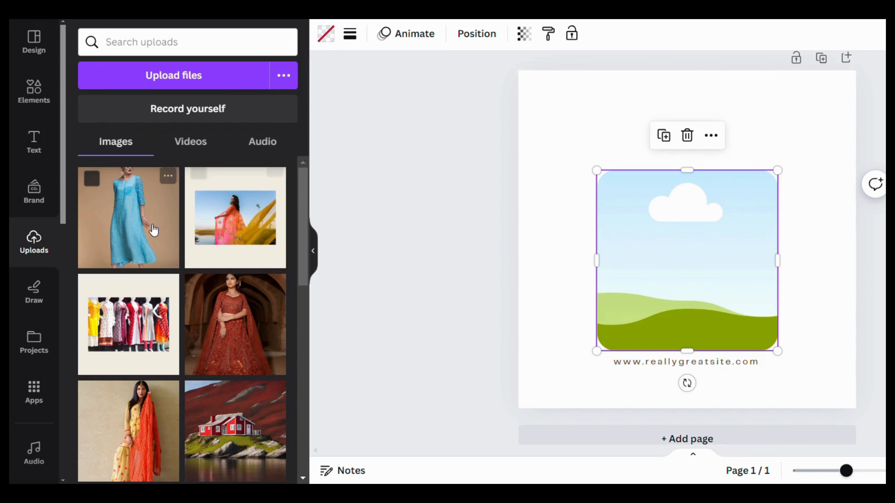
Add the uploaded photo of the woman in the blue dress and set it as the page background
left_click(140, 231)
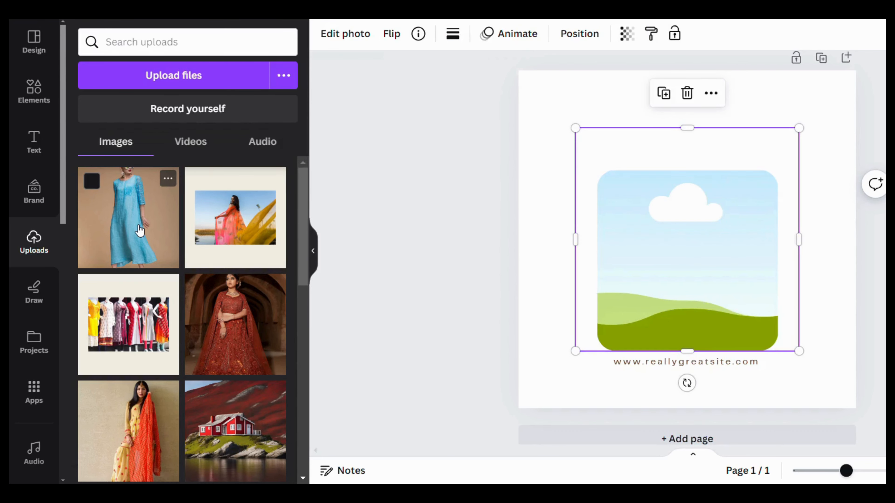
right_click(617, 221)
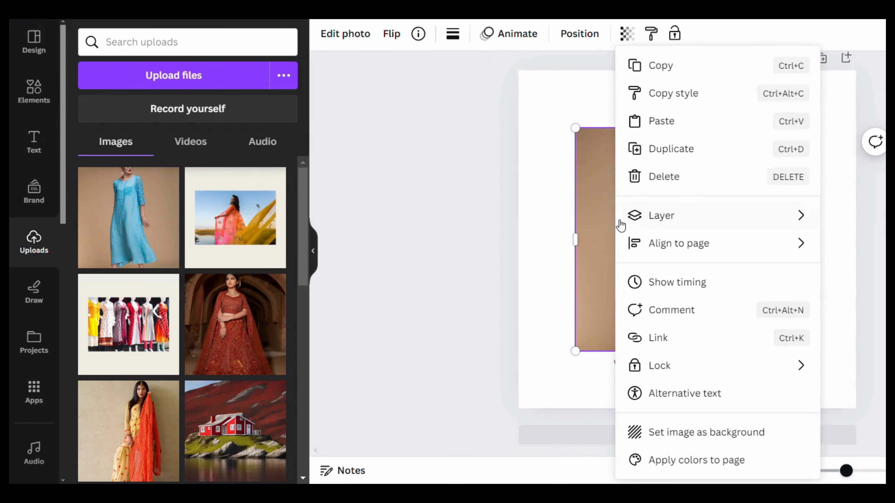
left_click(739, 436)
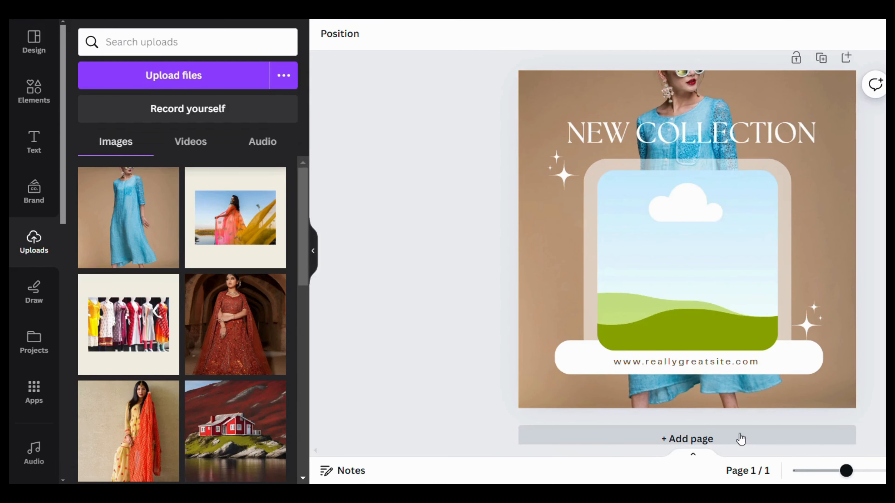
Enlarge the background photo slightly within its crop and fill the central frame with the same blue-dress photo
double_click(636, 88)
left_click_drag(856, 71, 864, 62)
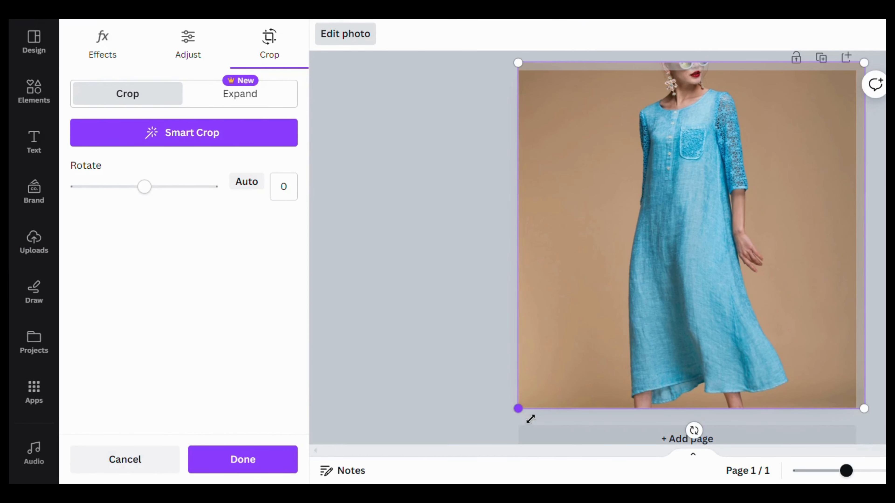
left_click_drag(529, 418, 524, 425)
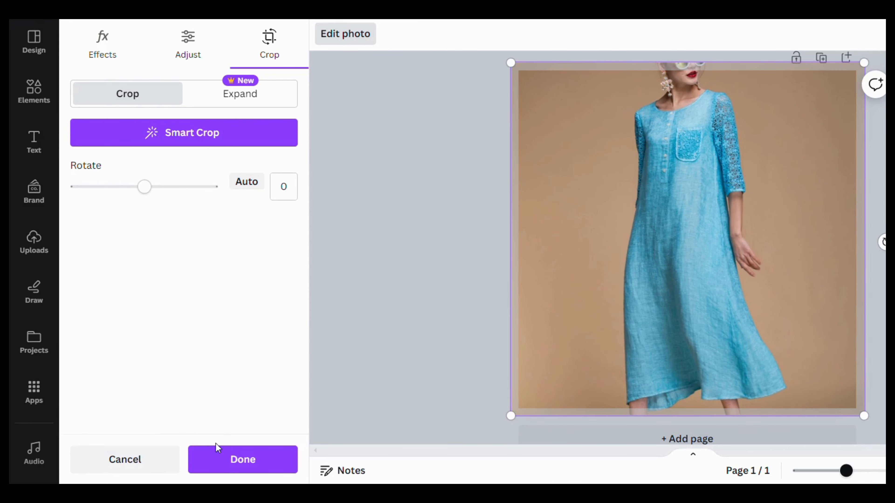
left_click(219, 460)
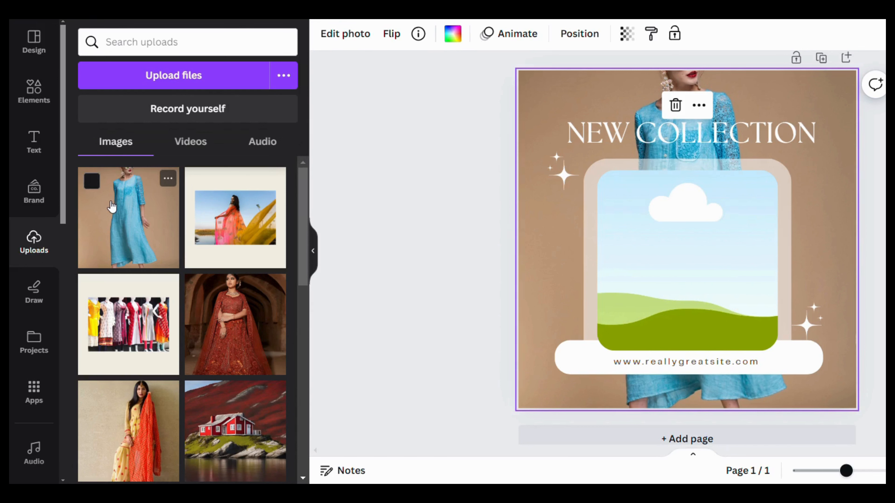
left_click_drag(114, 211, 687, 261)
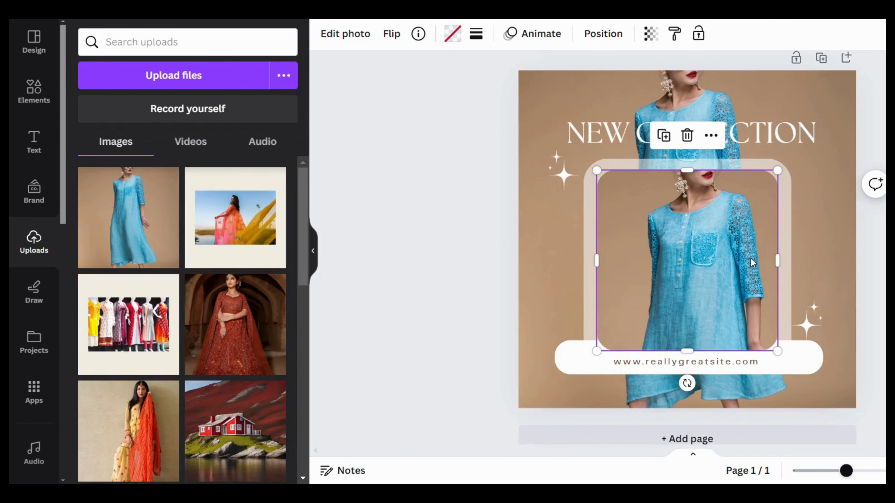
Fade the background photo by lowering its transparency value to about half, leaving the framed photo fully opaque
left_click(835, 250)
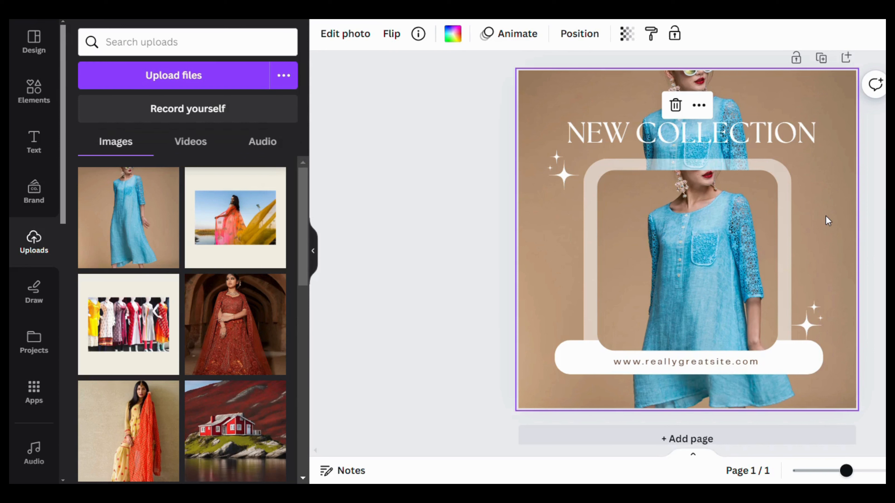
left_click(627, 33)
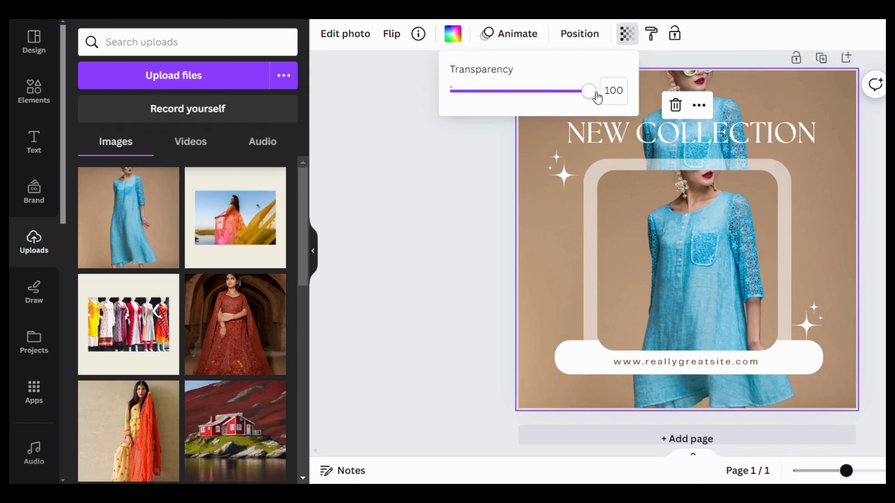
left_click_drag(592, 100, 512, 99)
left_click(497, 173)
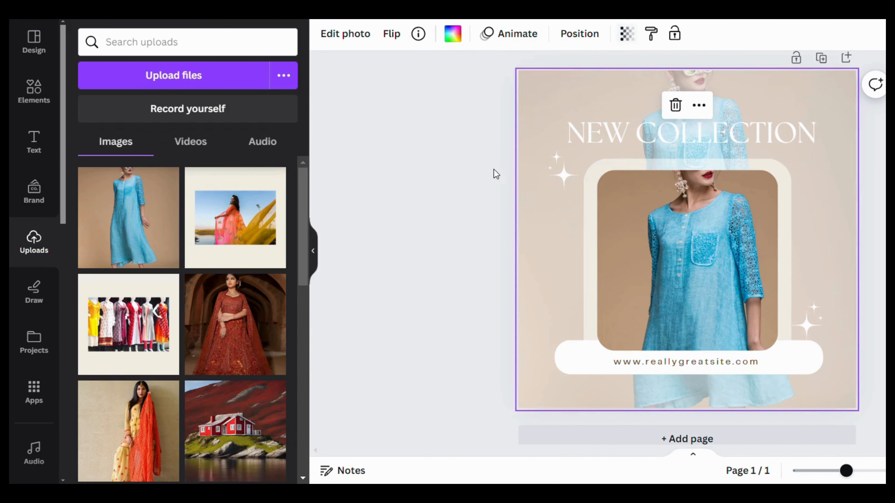
left_click(497, 174)
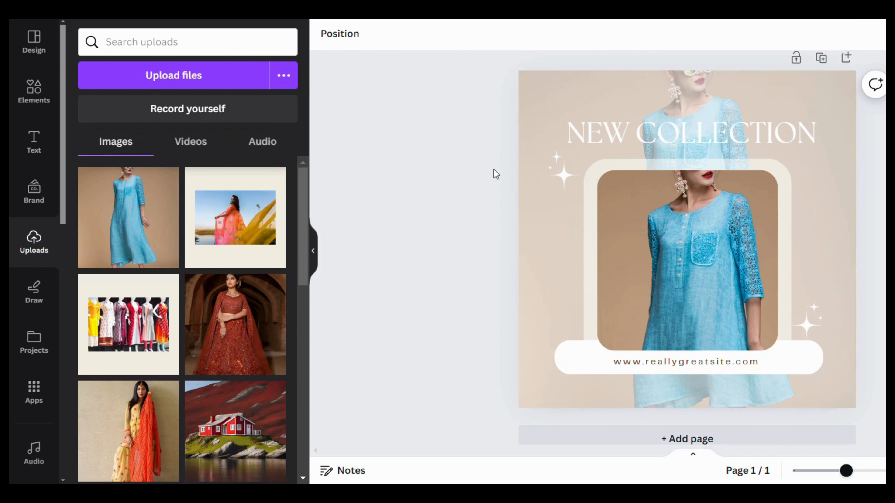
Replace the website address in the white banner below the frame with "FASHION SALE"
left_click(651, 360)
left_click(671, 368)
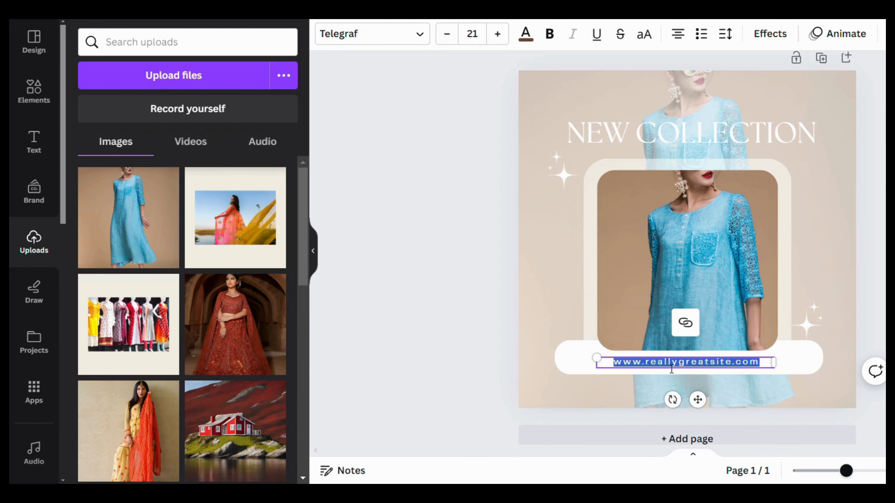
type("F")
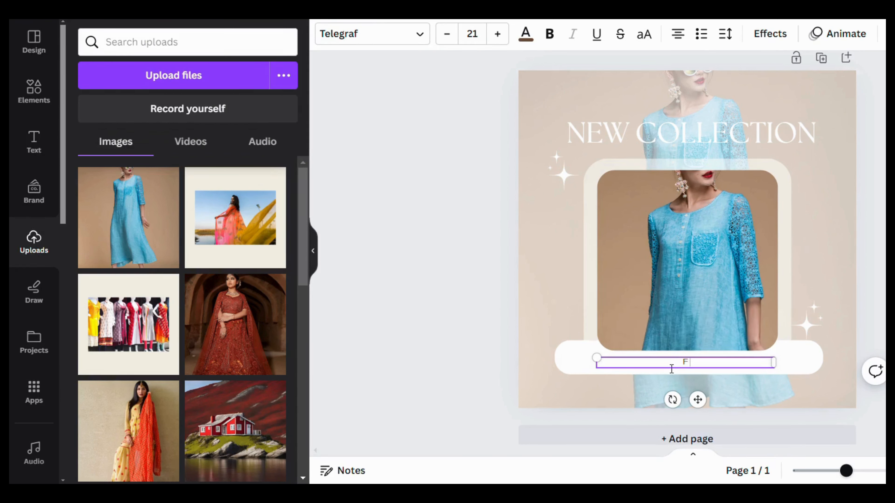
type("ASHION SALE")
left_click(880, 316)
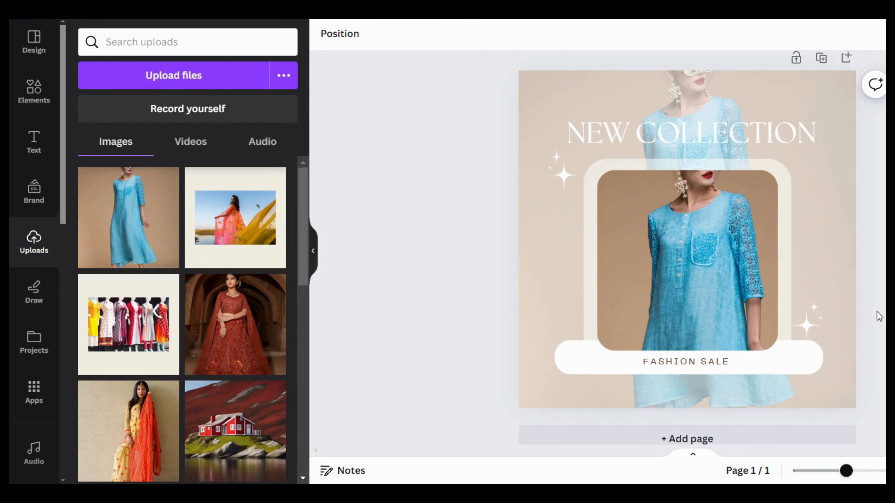
Search the element graphics for "sale" and add the orange-red "50% OFF" badge to the page
left_click(44, 108)
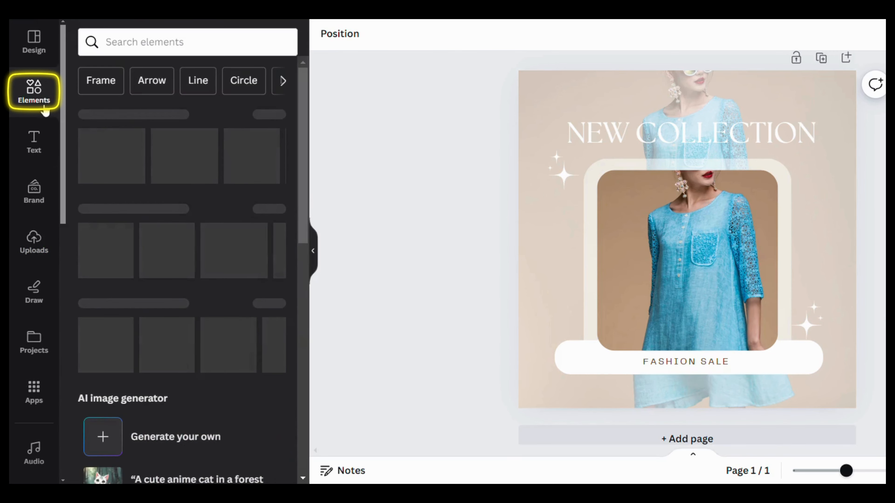
left_click(131, 43)
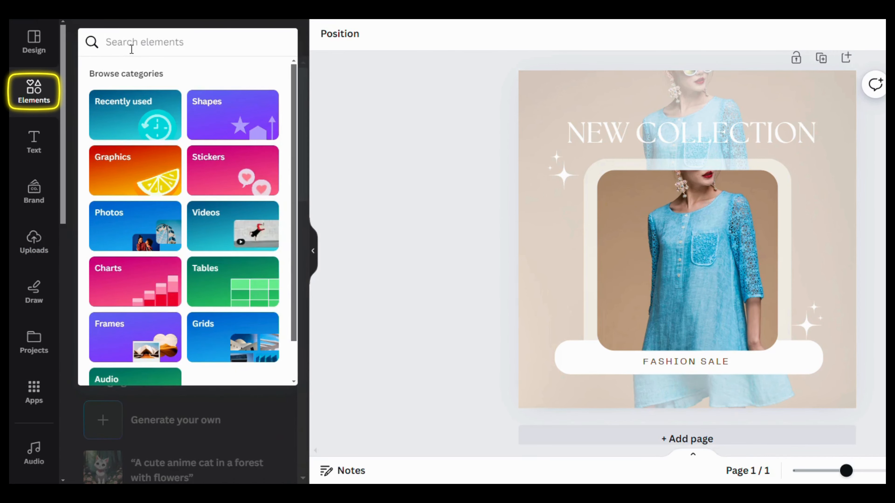
type("sale")
key("Return")
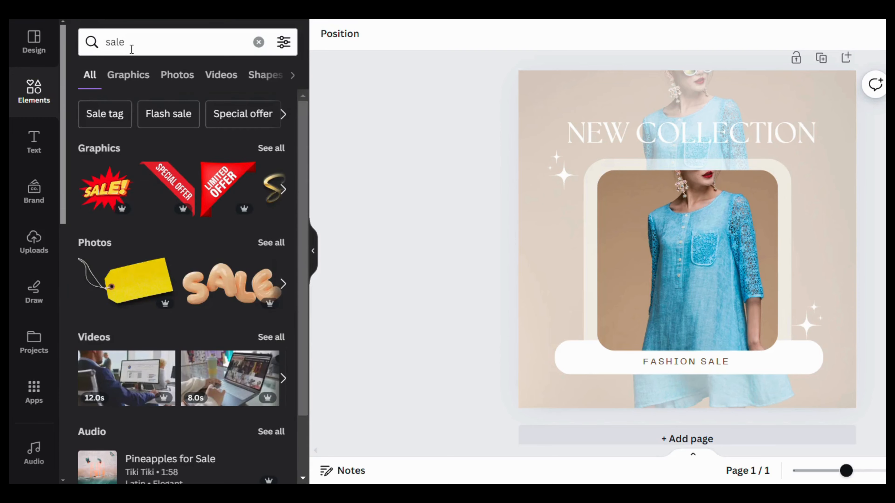
left_click(270, 150)
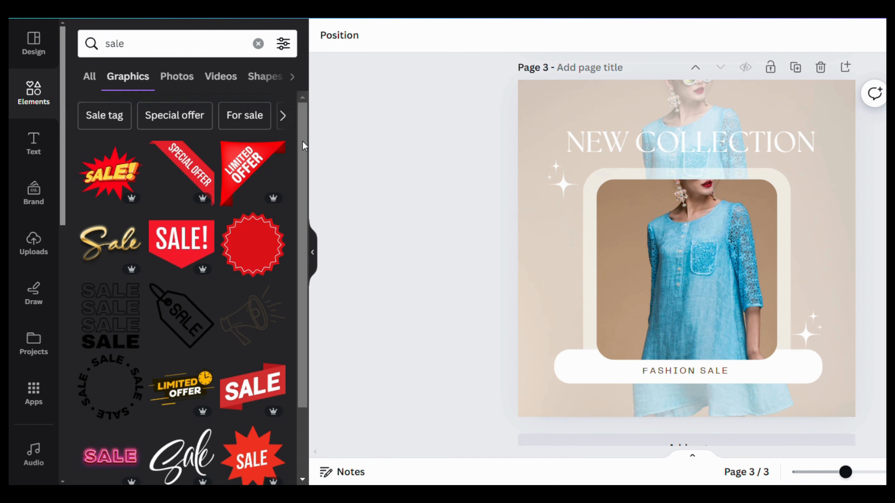
scroll(180, 358, "down", 7)
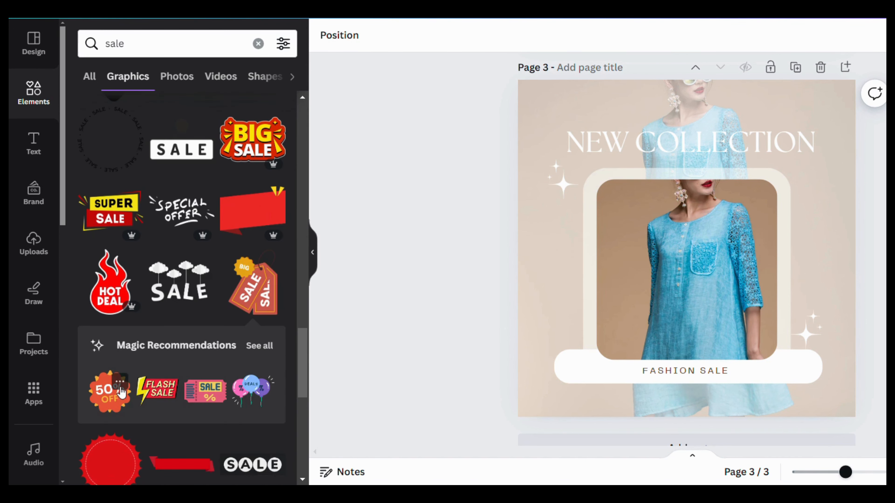
left_click(114, 392)
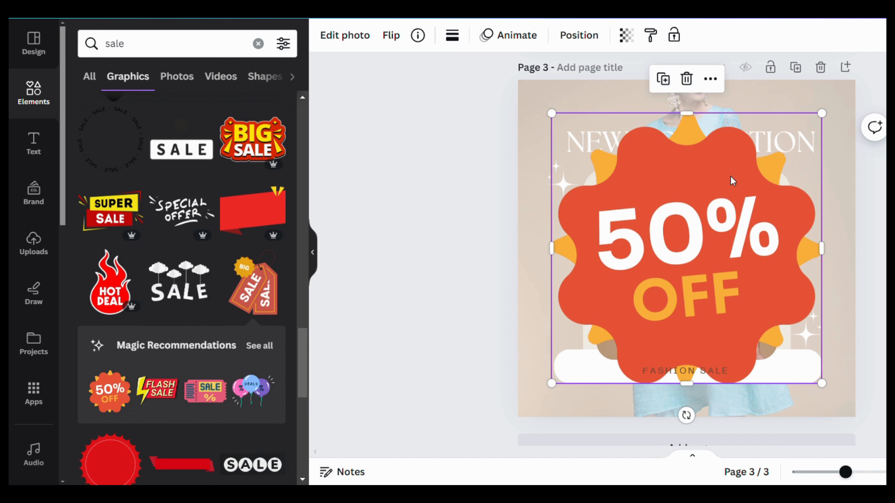
Shrink the "50% OFF" badge to a small sticker, tilt it slightly and place it beside the frame's upper right corner
left_click_drag(823, 114, 640, 350)
left_click_drag(579, 414, 601, 411)
left_click_drag(600, 347, 845, 192)
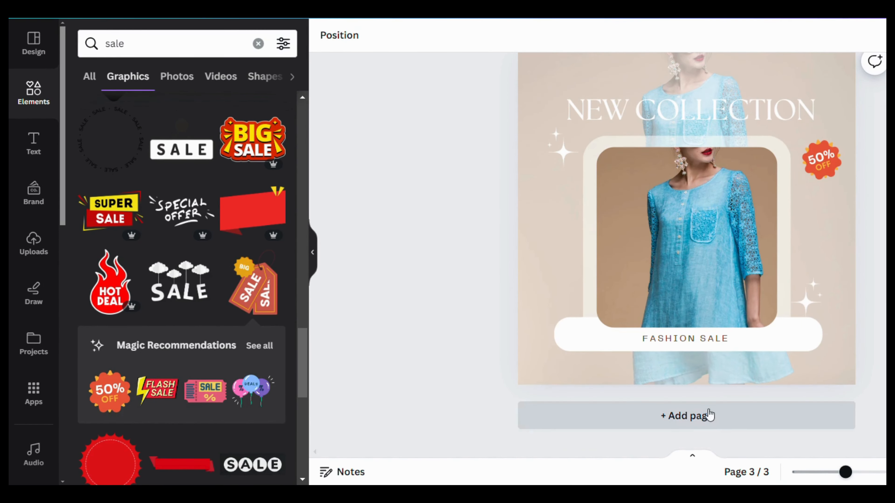
Add a new blank page and set its background to the dark magenta document color
left_click(707, 417)
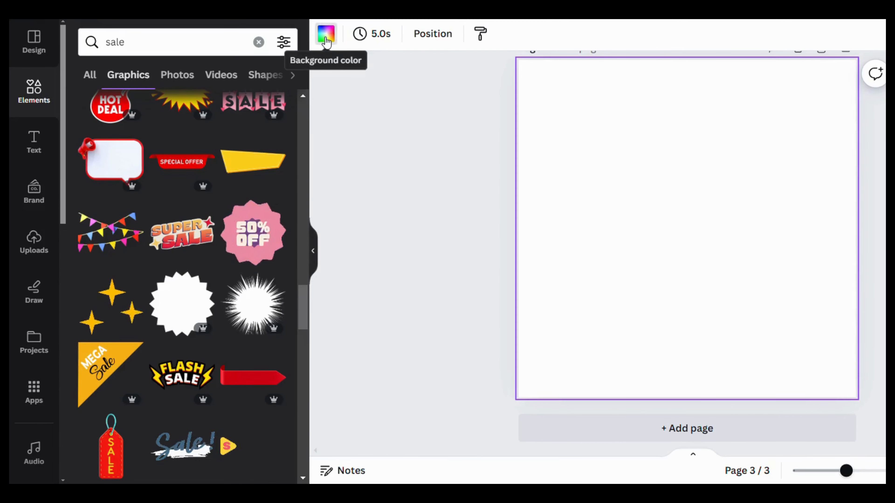
left_click(327, 37)
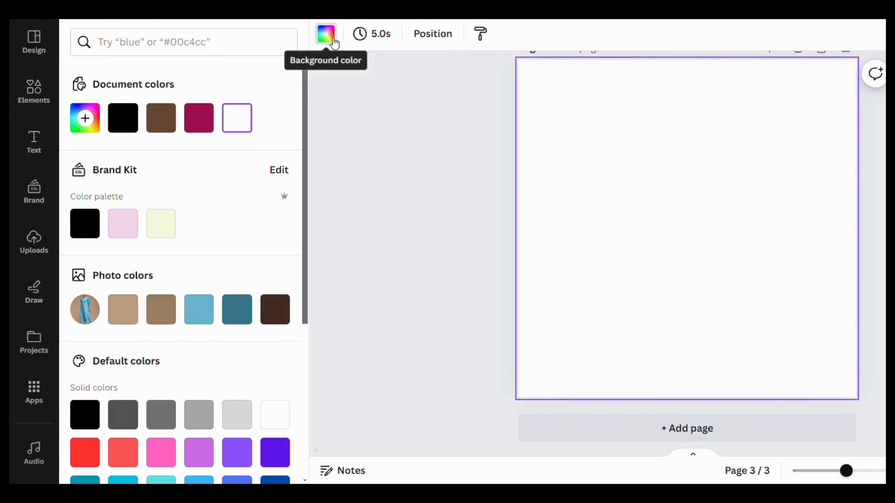
left_click(199, 119)
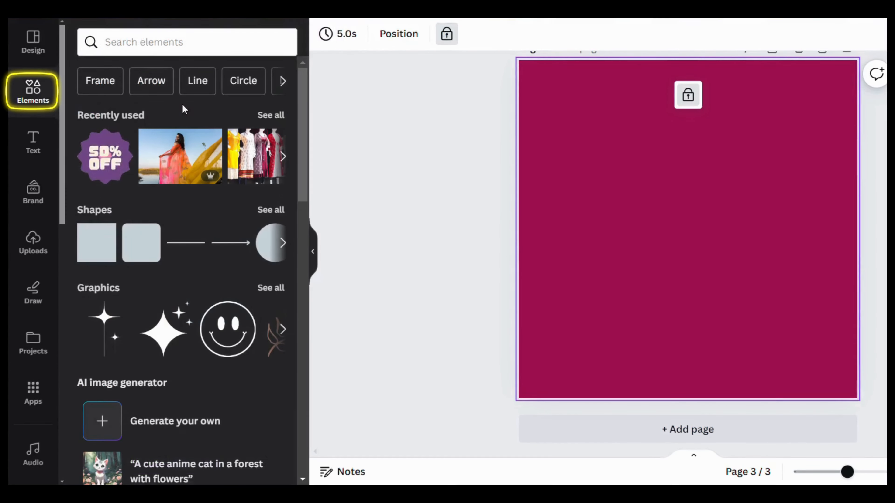
Search the elements for "cupcake back" and add the photo of colorful cupcakes with polka dots on white
left_click(120, 42)
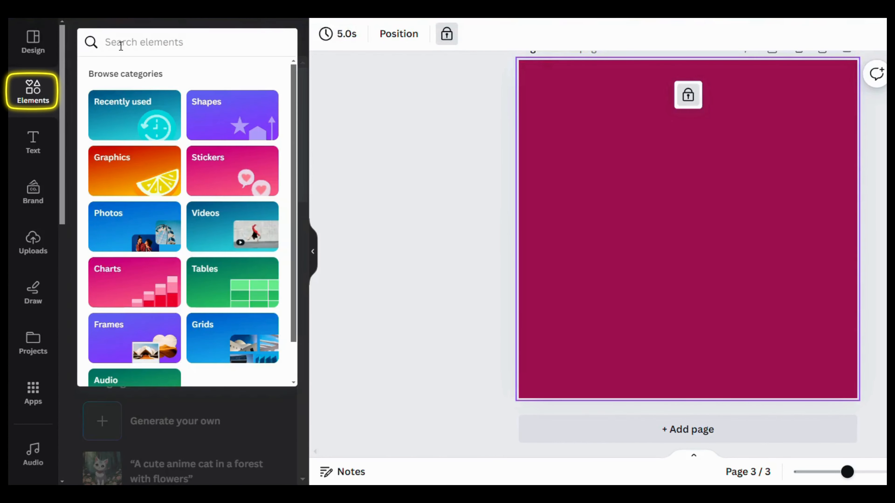
type("cupcake back")
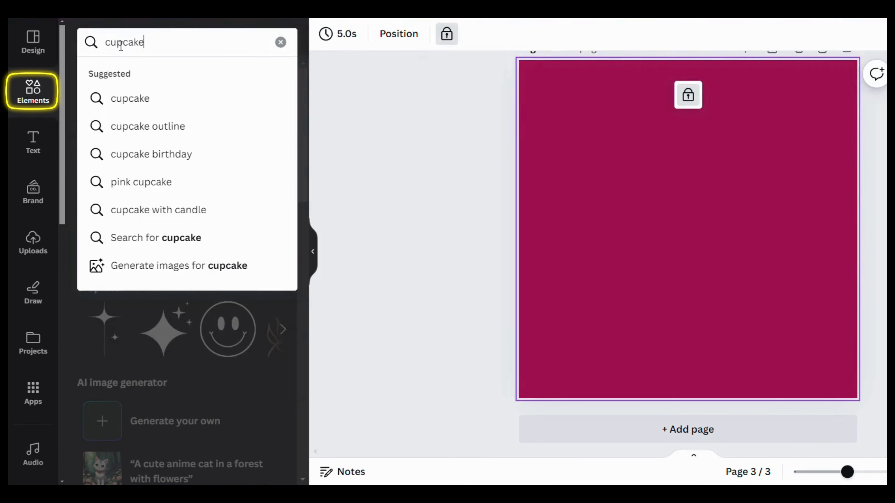
key("Return")
scroll(303, 361, "down", 10)
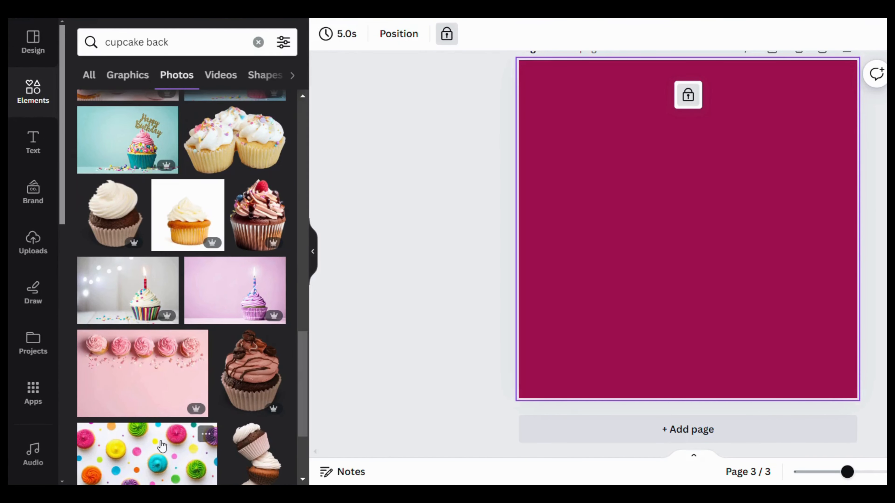
left_click(165, 452)
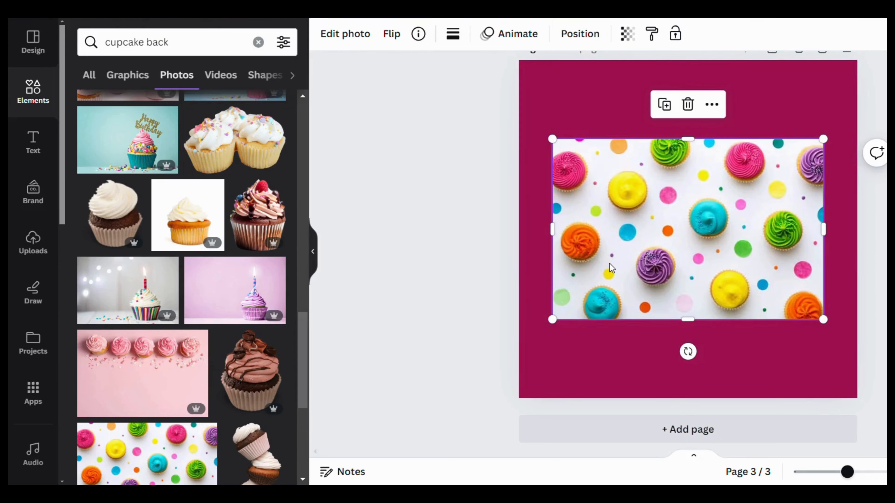
Enlarge the cupcake photo to cover the whole magenta page and set its transparency to 19
left_click_drag(552, 140, 519, 116)
left_click_drag(832, 123, 854, 107)
left_click_drag(698, 322, 702, 430)
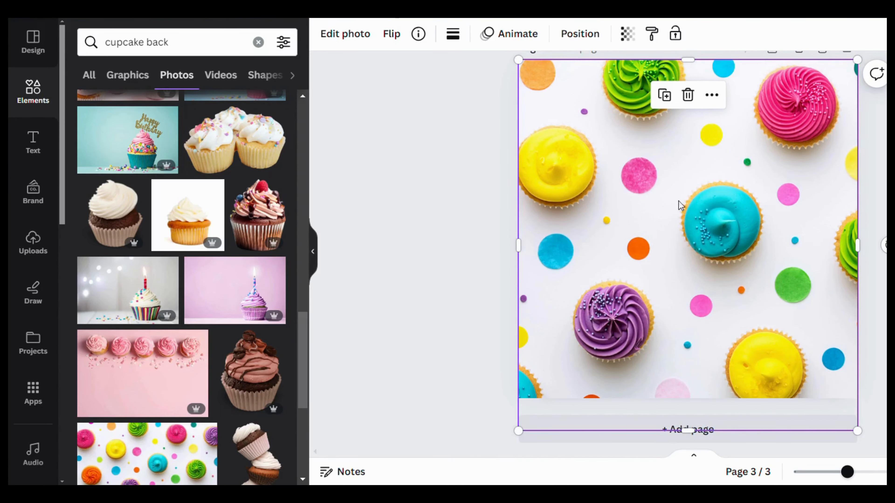
left_click(627, 34)
left_click_drag(598, 95, 481, 101)
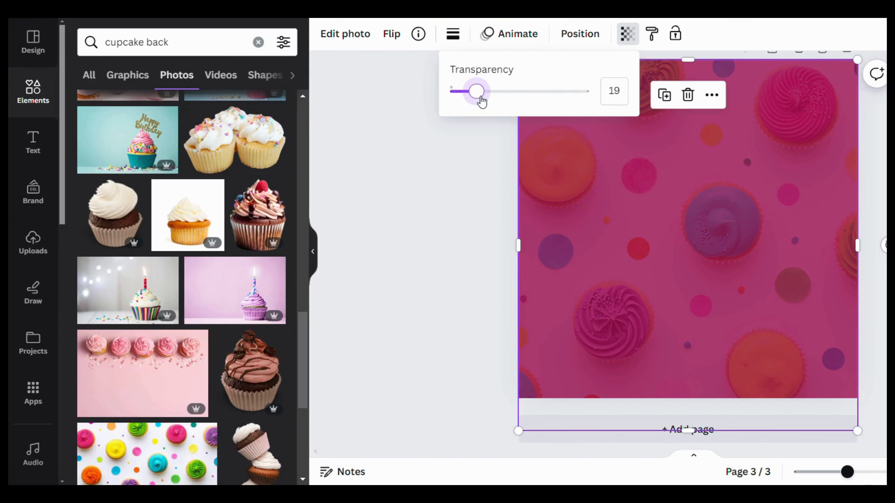
Lock the faded cupcake background photo on the magenta page
left_click_drag(481, 100, 483, 101)
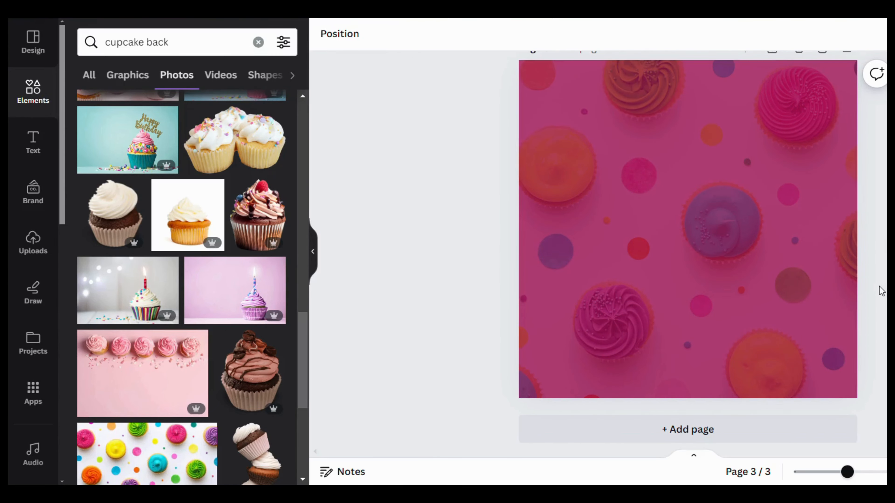
right_click(735, 164)
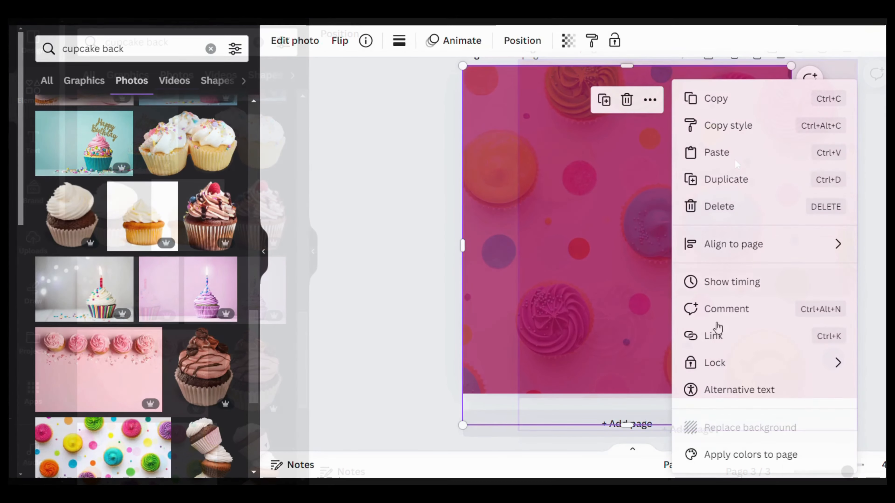
mouse_move(783, 378)
left_click(844, 368)
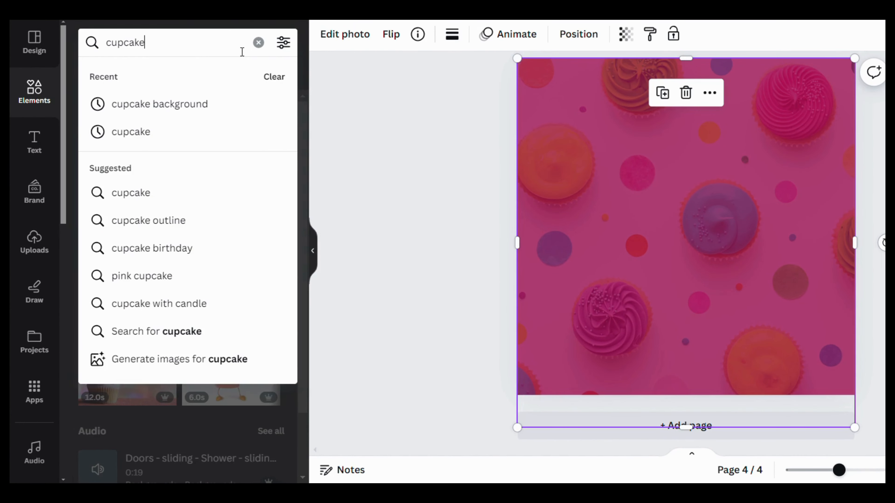
Search the photos for "cupcake" and place the pink-frosted cupcake with dark star sprinkles on the page's lower right side
key("Return")
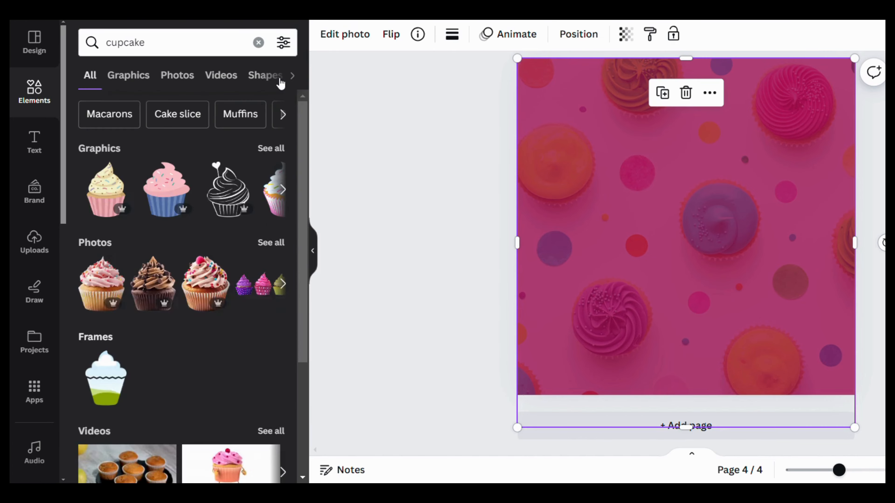
left_click(180, 86)
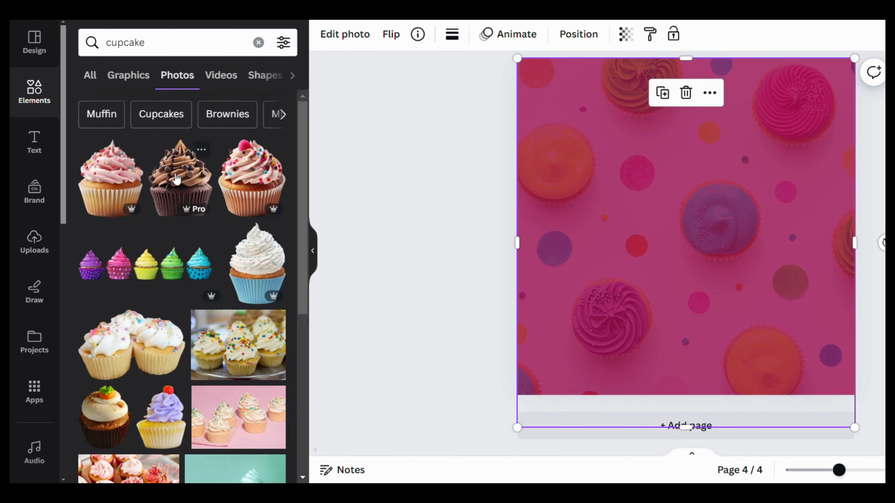
scroll(179, 193, "down", 2)
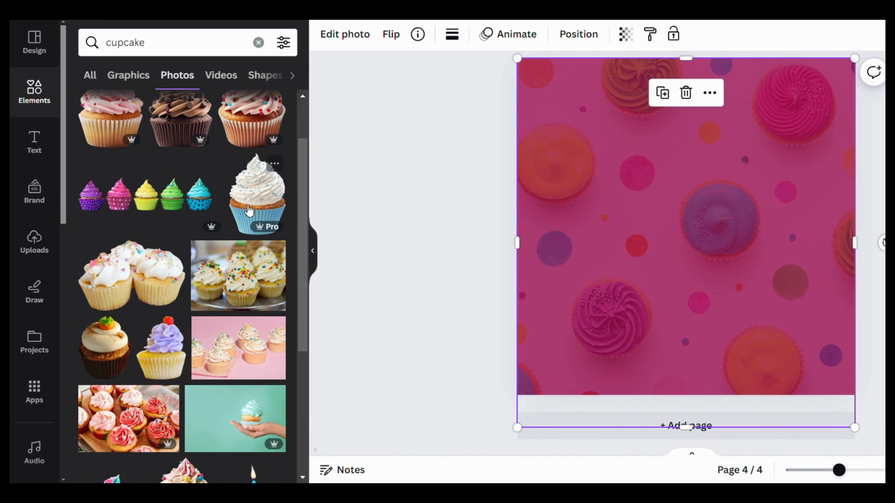
scroll(246, 218, "down", 5)
scroll(247, 219, "down", 5)
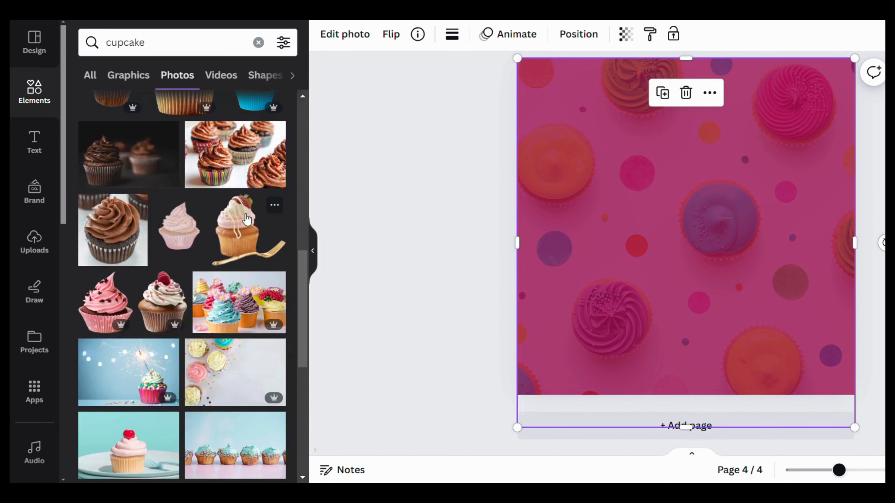
scroll(118, 240, "down", 2)
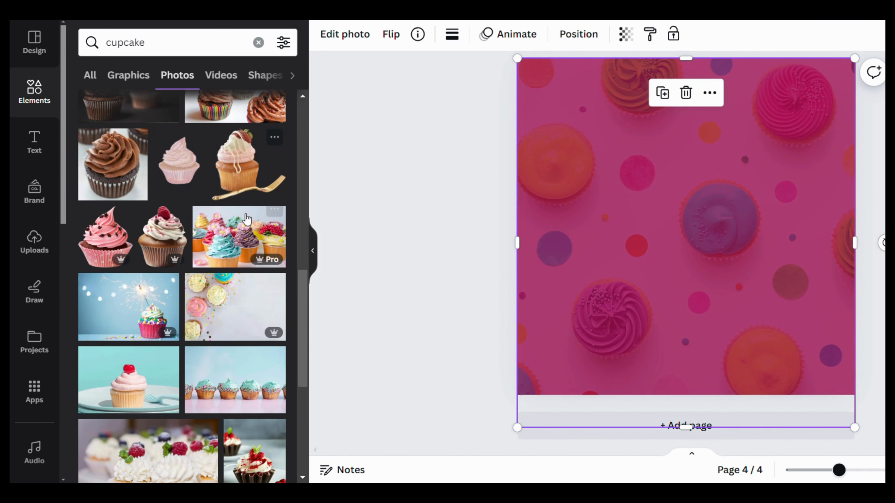
left_click(112, 247)
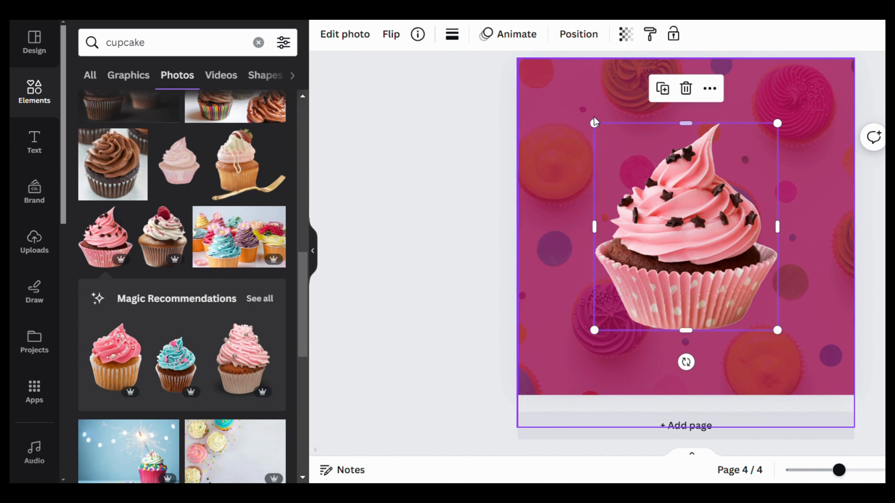
left_click_drag(594, 122, 630, 163)
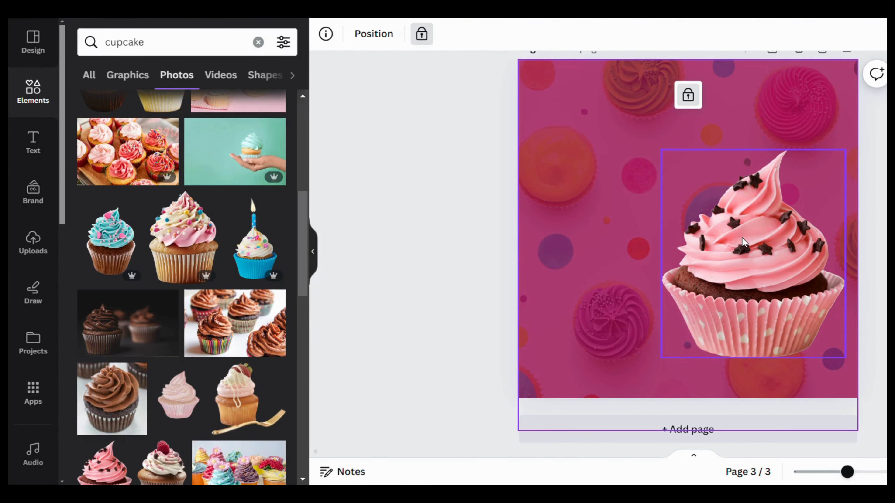
Apply a Drop shadow effect to the pink cupcake photo
left_click(742, 239)
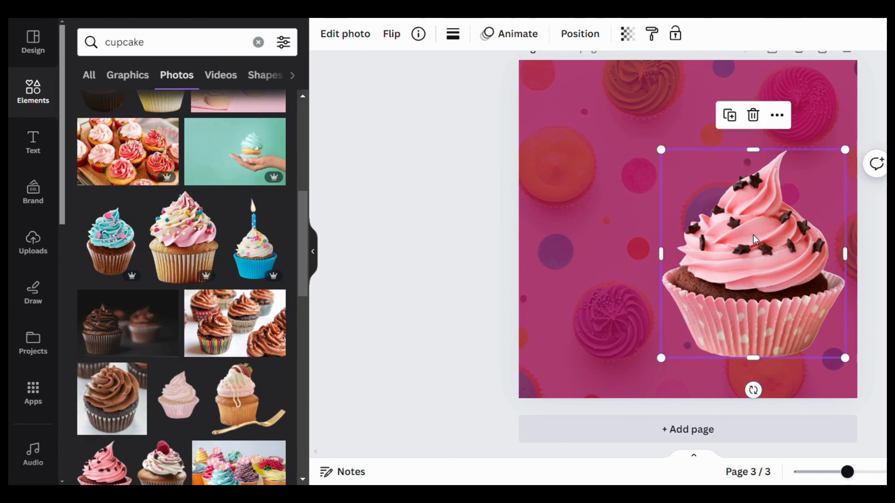
left_click(352, 44)
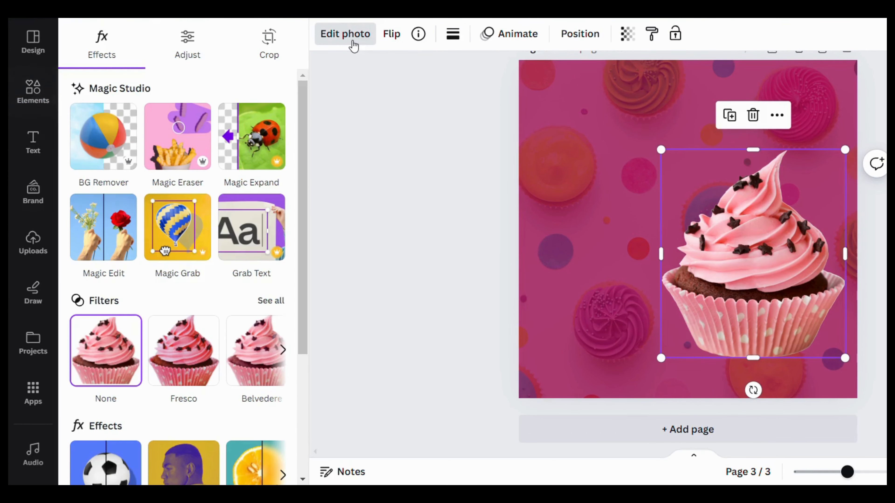
scroll(102, 426, "down", 3)
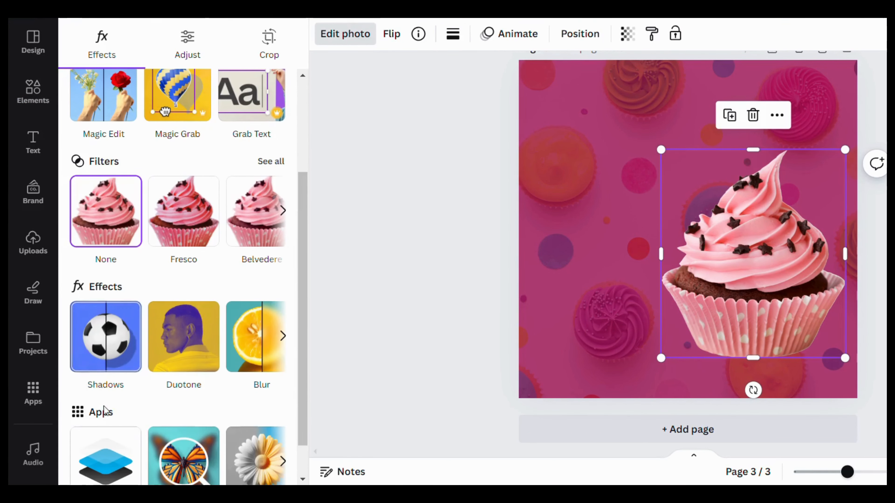
left_click(100, 355)
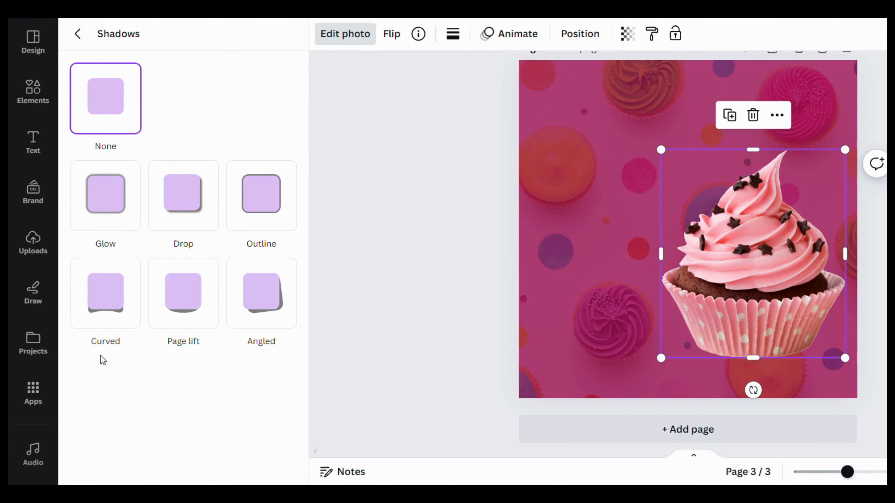
left_click(175, 214)
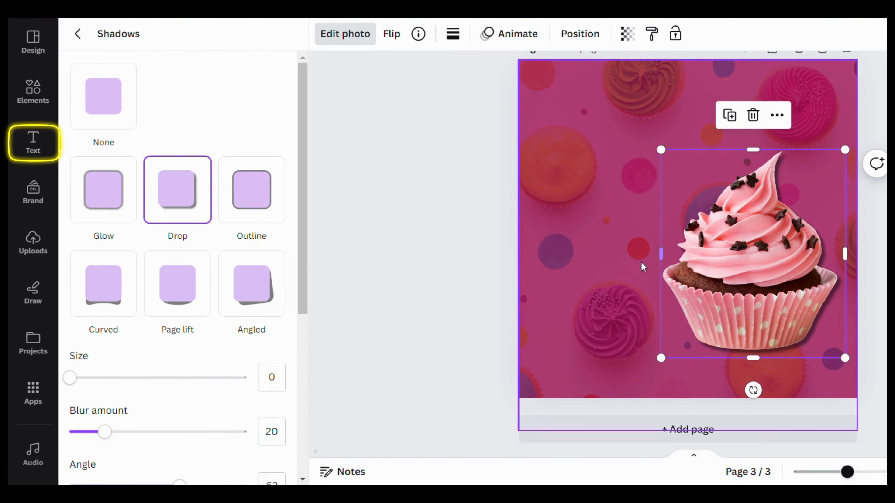
Add a subheading reading "Special" in the upper left area of the page
left_click(34, 156)
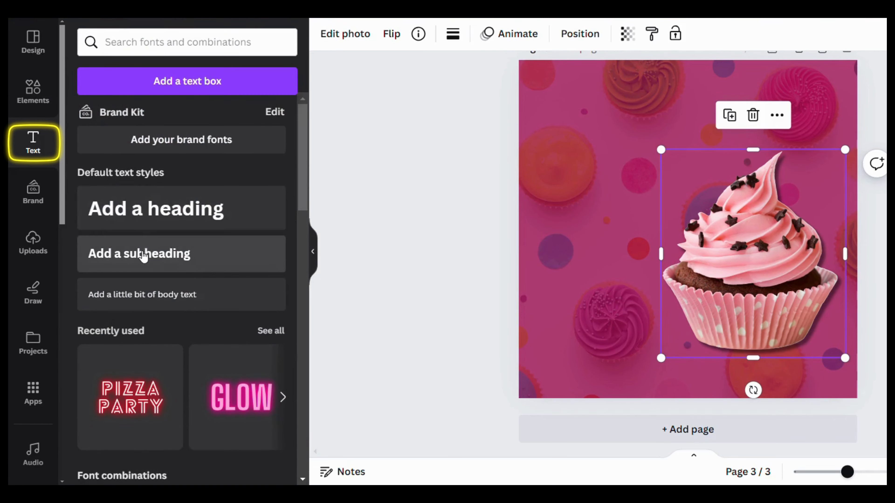
left_click(142, 255)
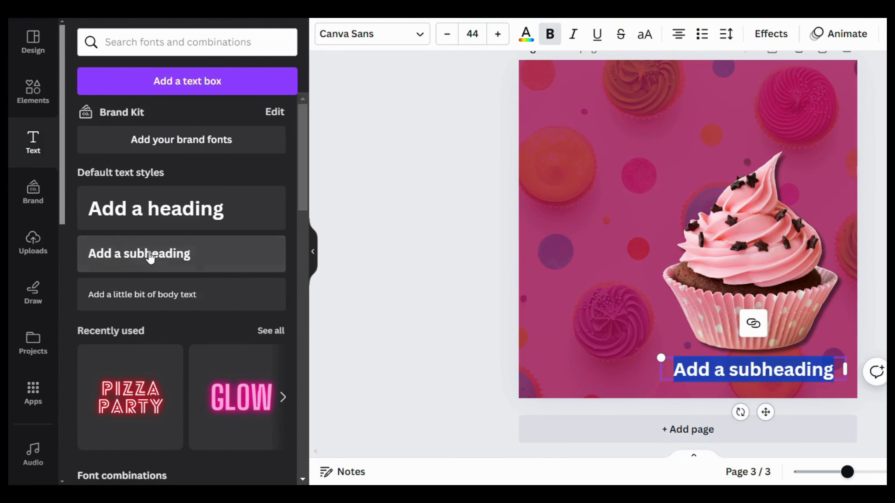
left_click(621, 391)
left_click_drag(721, 369, 592, 121)
double_click(592, 124)
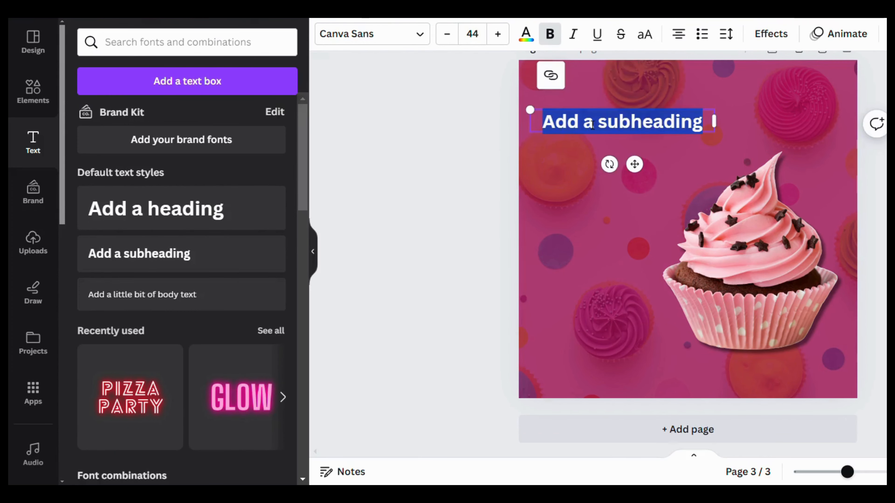
type("Special")
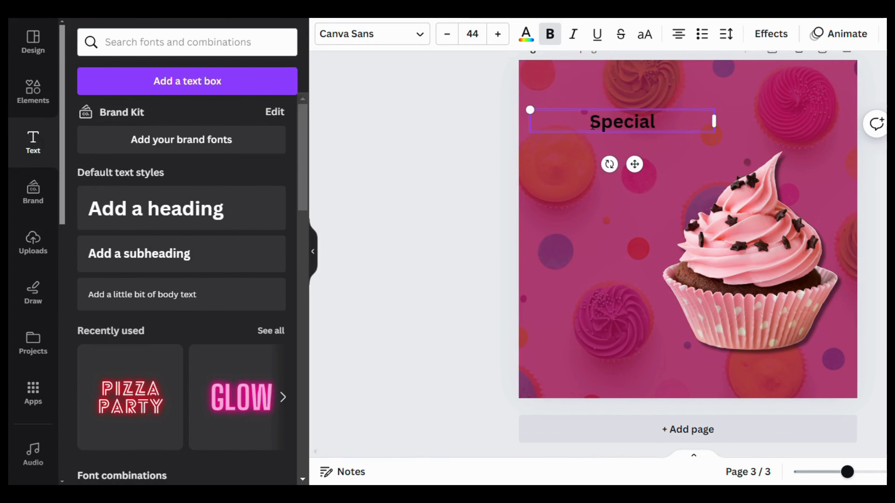
Duplicate the "Special" text directly below itself and change the copy to "CAKE"
left_click(645, 141)
left_click_drag(640, 120, 637, 140, "alt")
double_click(640, 142)
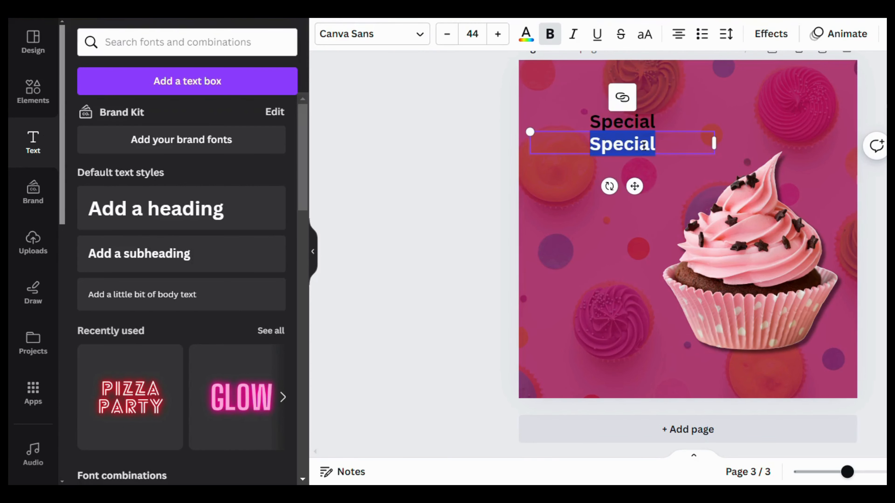
type("CAKE")
left_click(639, 168)
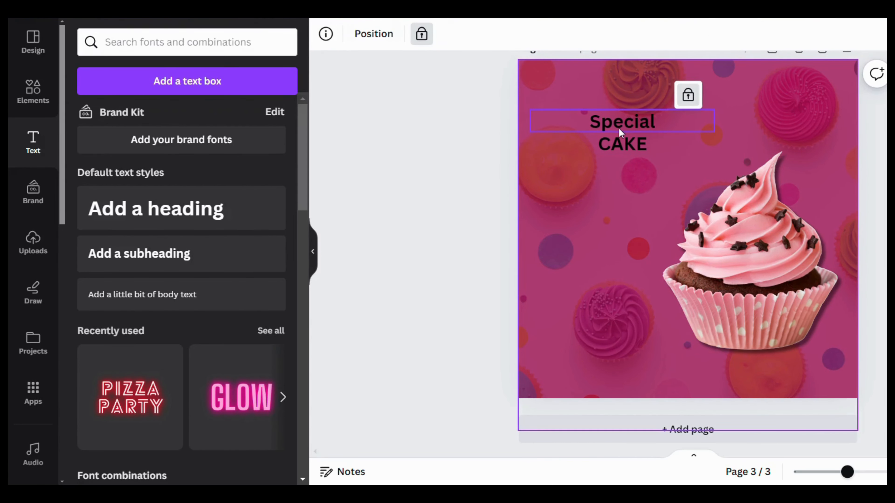
Color the "Special" text white and set its font size to 115
left_click(619, 127)
left_click(524, 37)
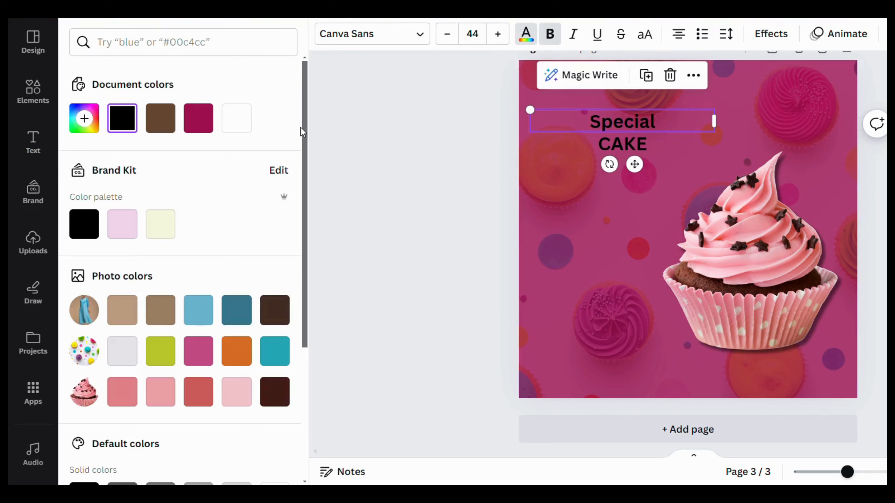
left_click(236, 118)
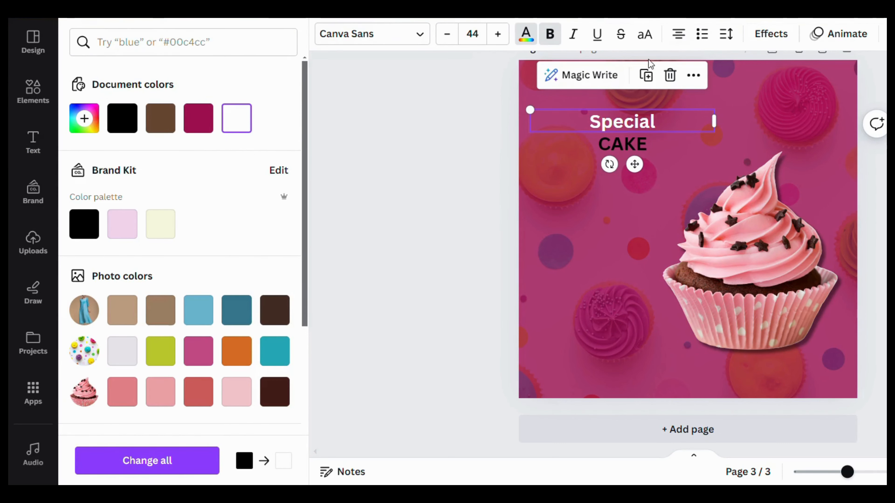
left_click(472, 35)
type("115")
key("Return")
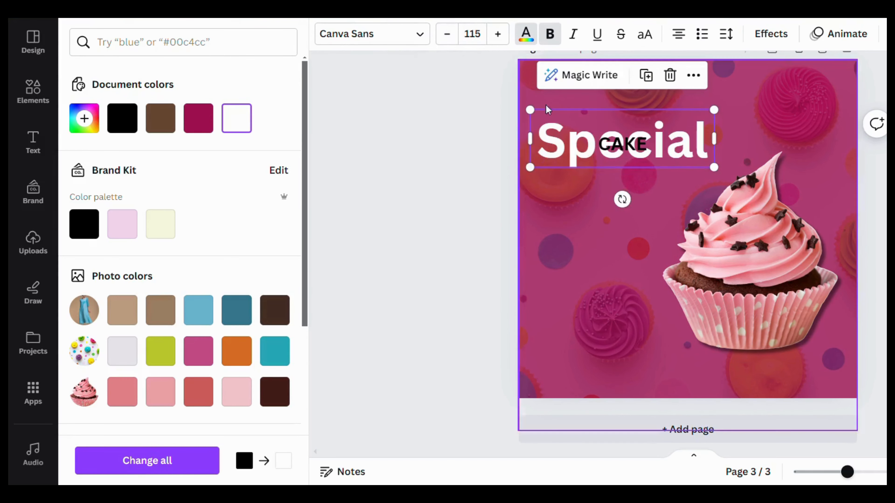
Move "CAKE" down below the enlarged "Special" text and shift "Special" slightly up and left
left_click_drag(625, 151, 626, 193)
left_click(662, 166)
left_click_drag(662, 169, 658, 158)
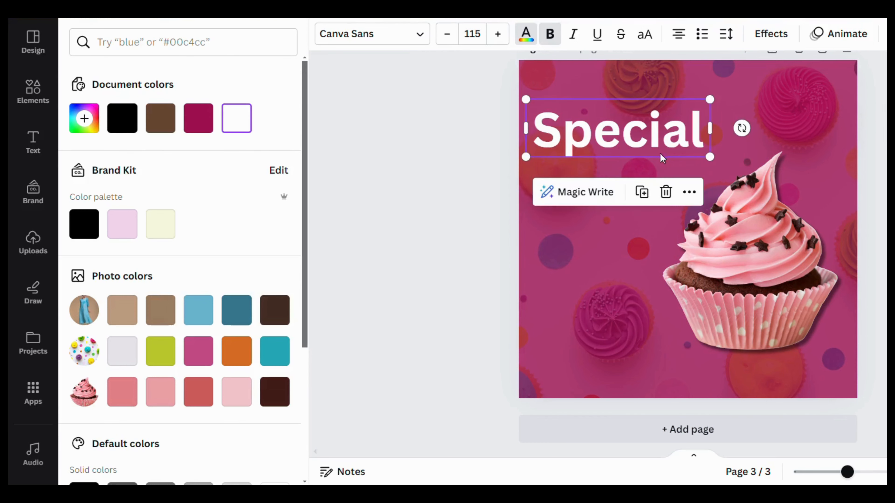
Change the font of the "Special" text to Alex Brush
left_click(420, 35)
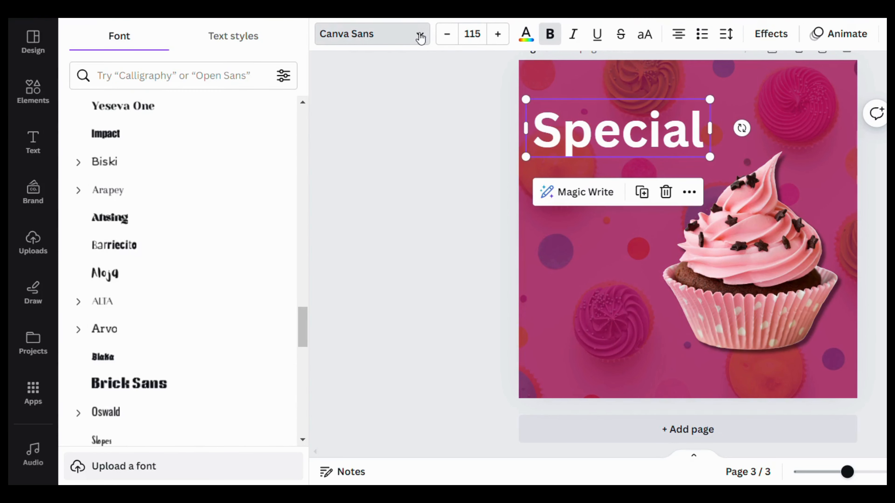
scroll(248, 146, "up", 5)
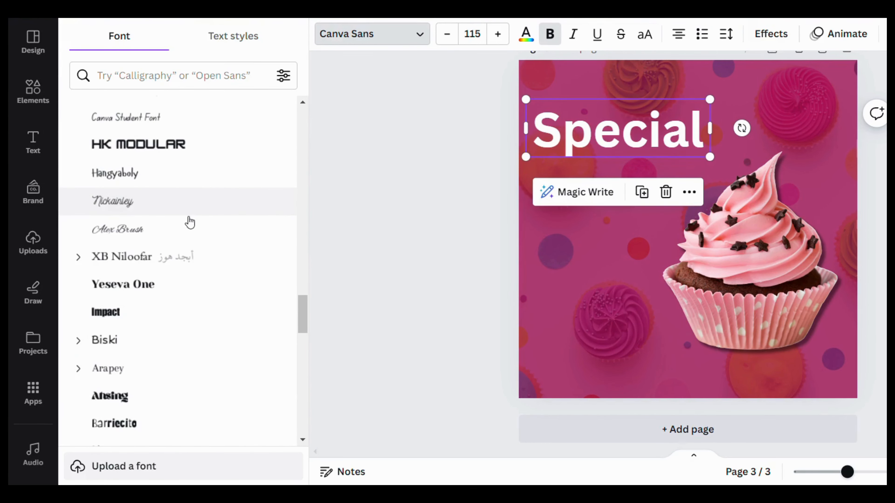
left_click(181, 239)
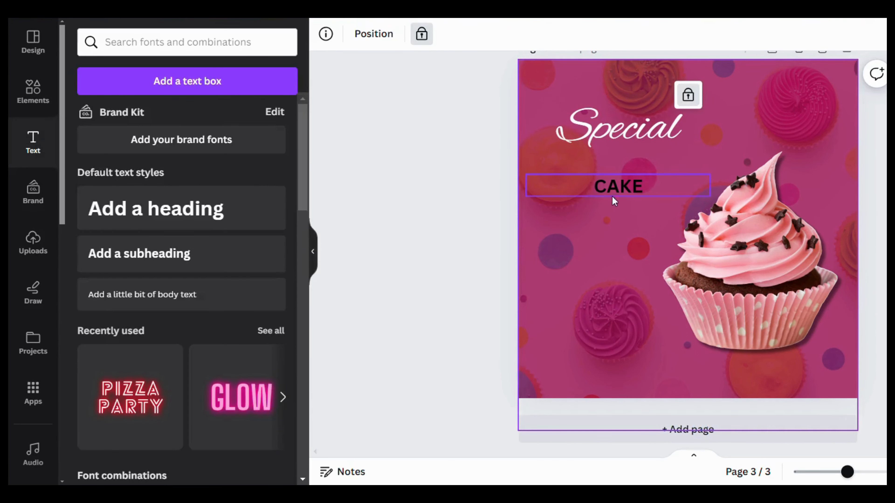
Place "CAKE" close under "Special" and style it in white Norwester at size 144
left_click_drag(612, 195, 620, 180)
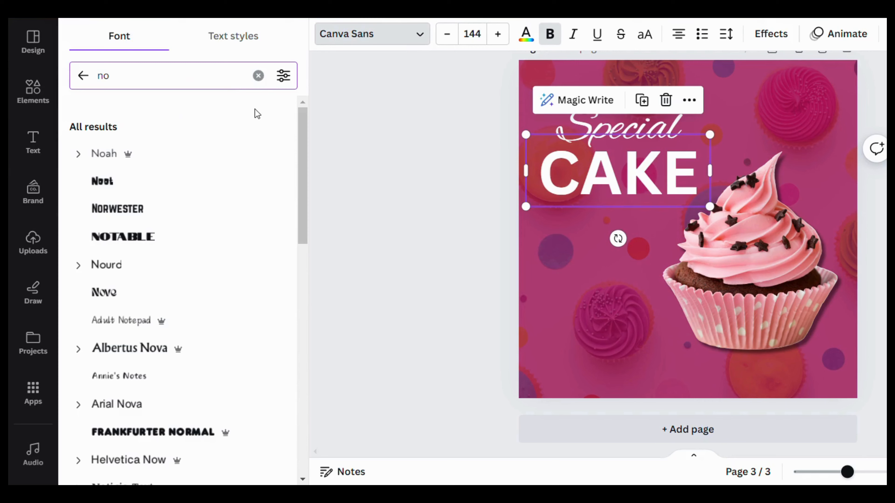
left_click(160, 211)
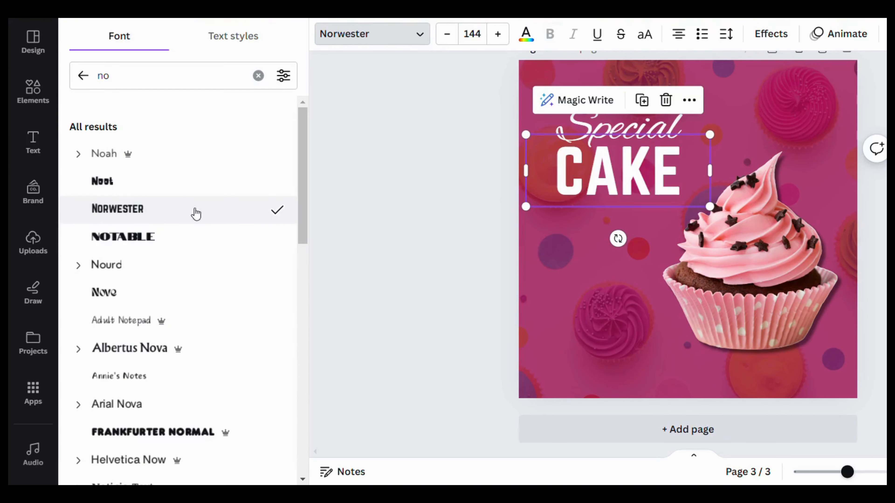
left_click(544, 249)
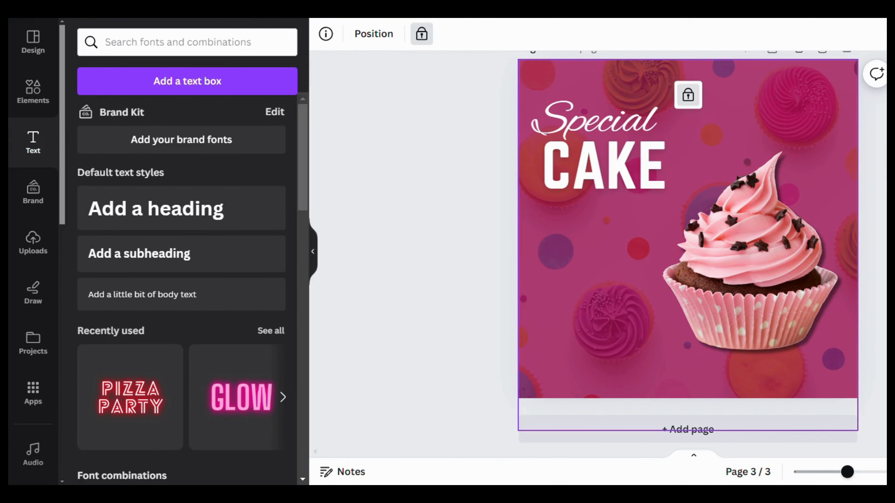
Add the text "Fresh Made" above the cupcake at size 70 and set its font to Brittany
type("Fresh Made")
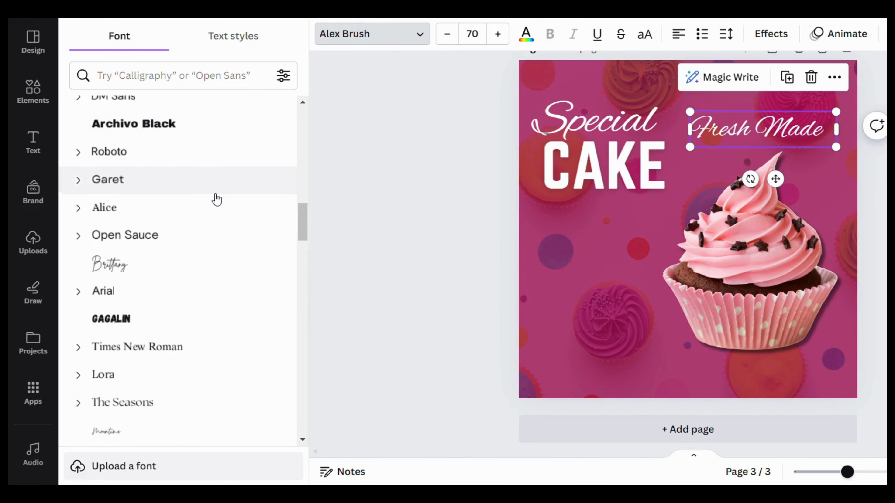
scroll(212, 229, "down", 1)
left_click(195, 265)
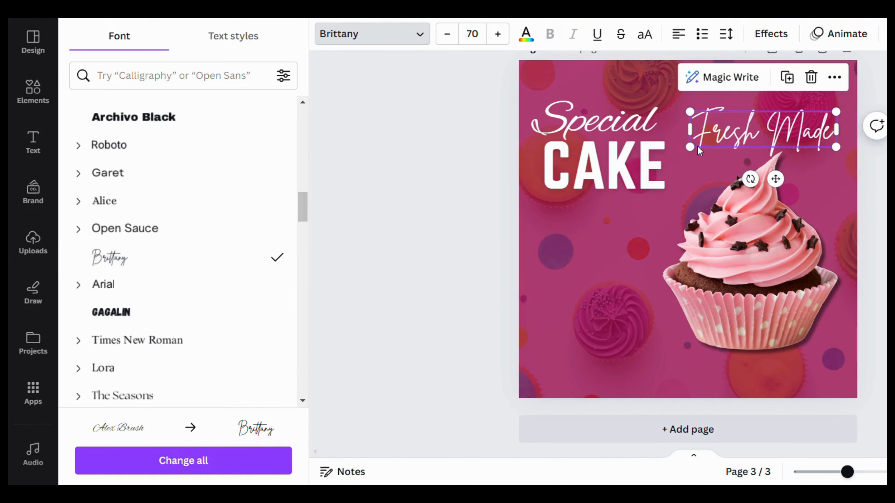
Set the "Fresh Made" text color to #ffbb53
left_click(525, 35)
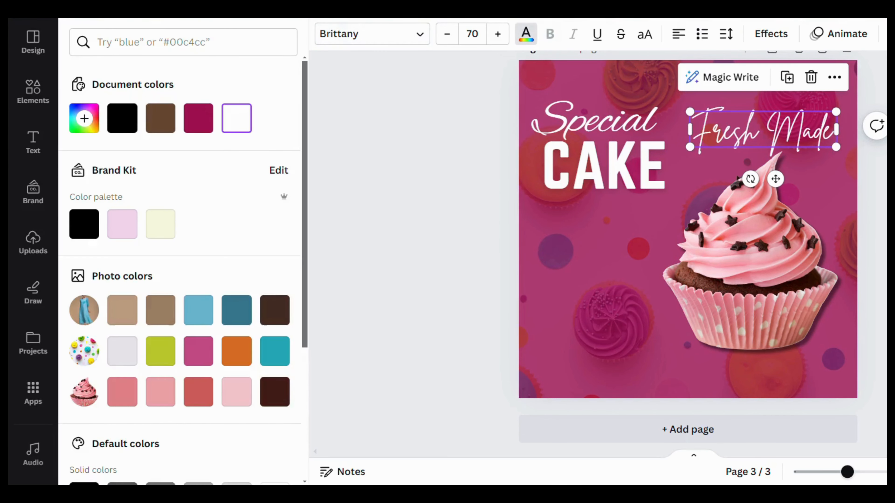
type("#ffbb53")
left_click(85, 106)
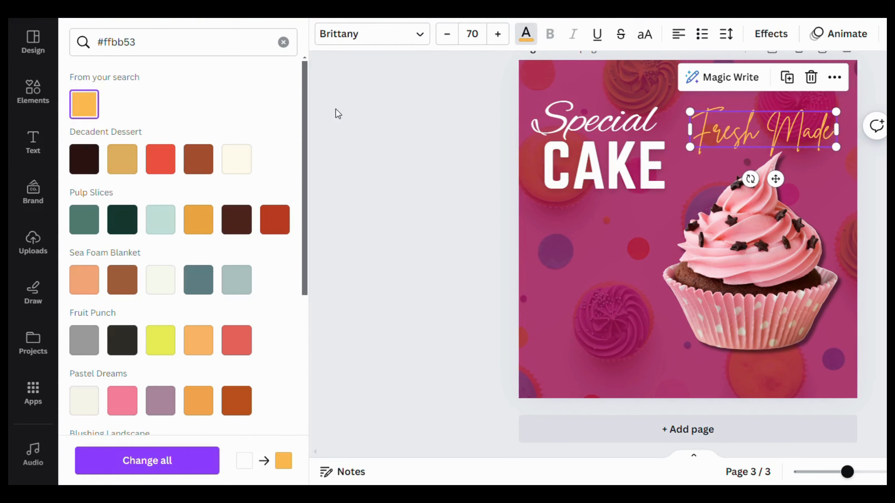
Add the white centered tagline "Tiny Cakes, Big Smiles" over four lines below "CAKE"
left_click(822, 155)
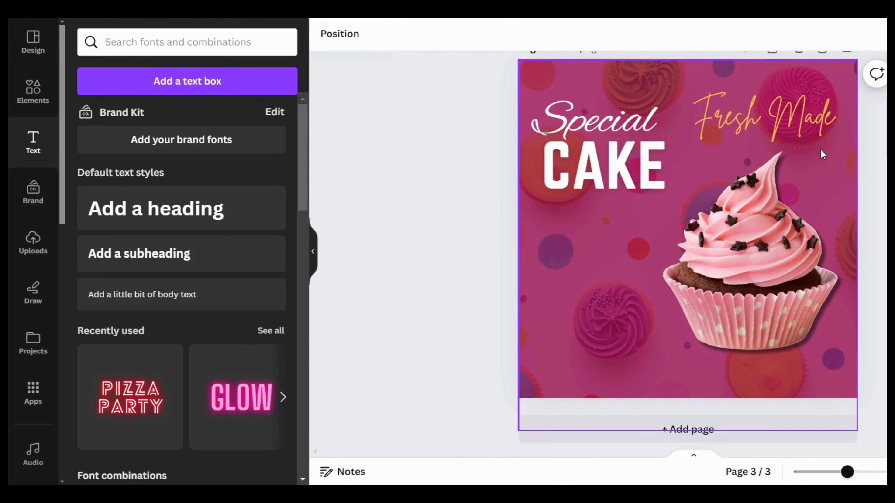
left_click(567, 245)
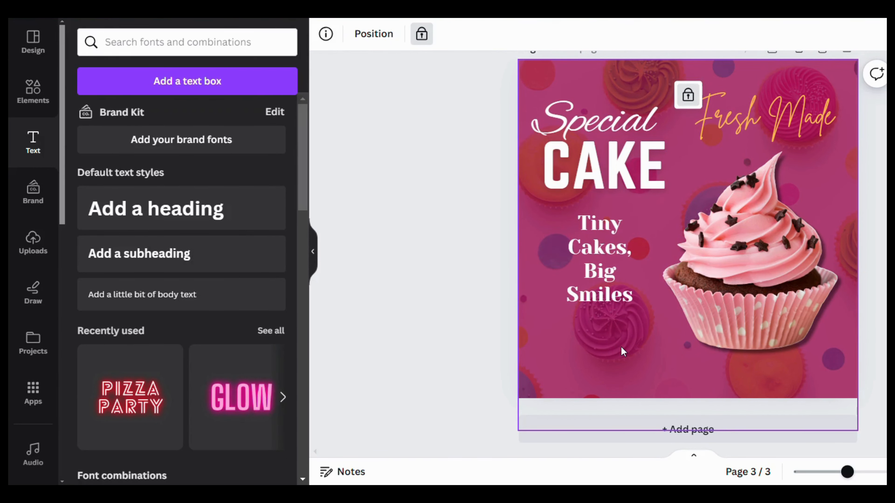
Add a square shape, flatten it into a wide bar and place it below the tagline
left_click(34, 91)
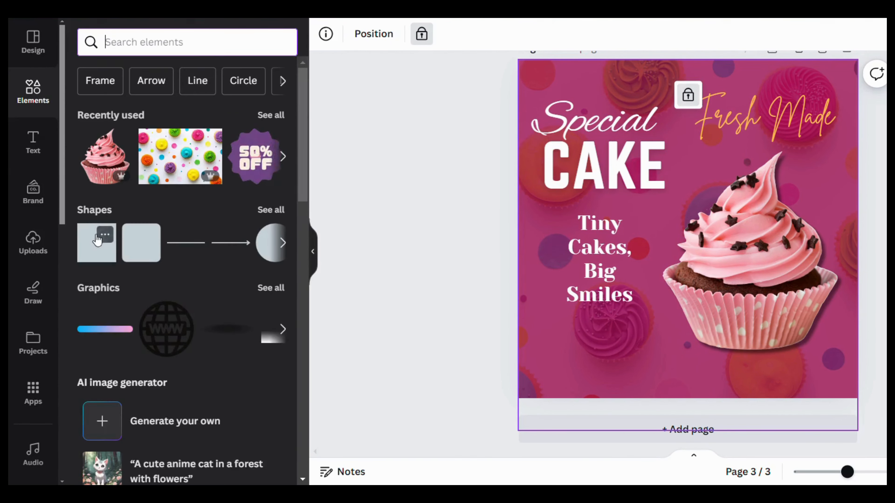
left_click(97, 241)
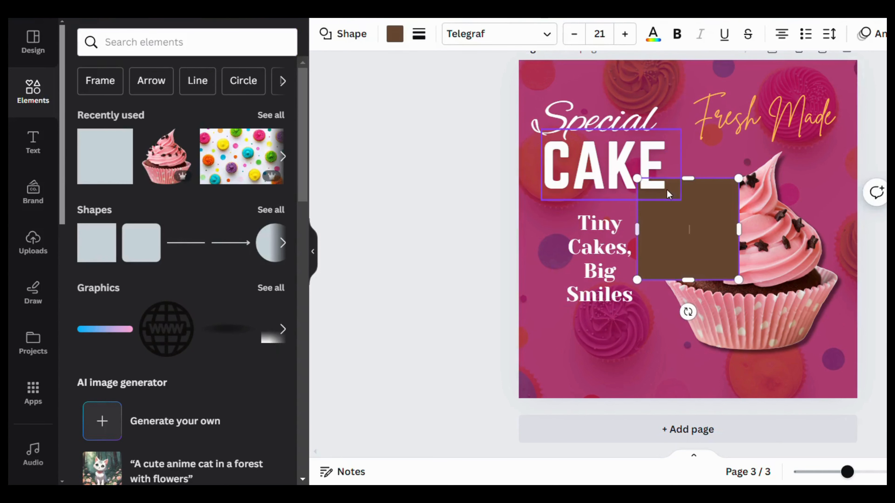
left_click_drag(688, 179, 584, 342)
left_click(661, 248)
left_click(667, 271)
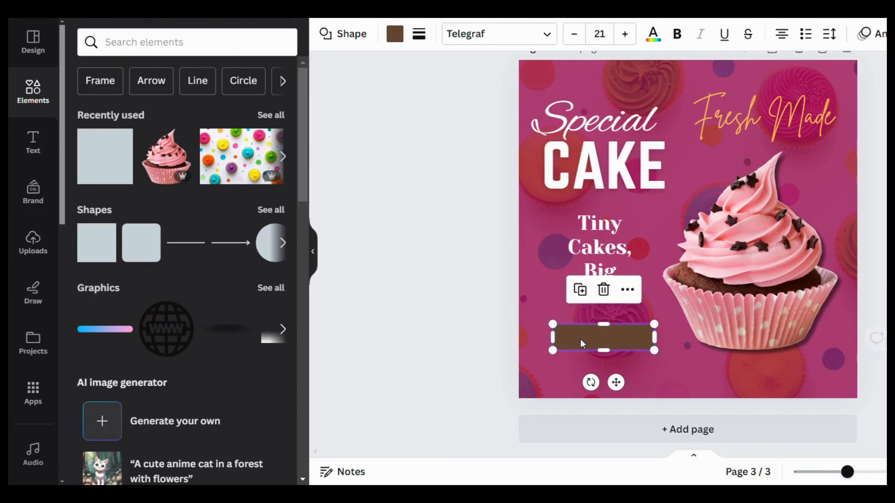
Fill the bar below the tagline with the document's white color
left_click(395, 34)
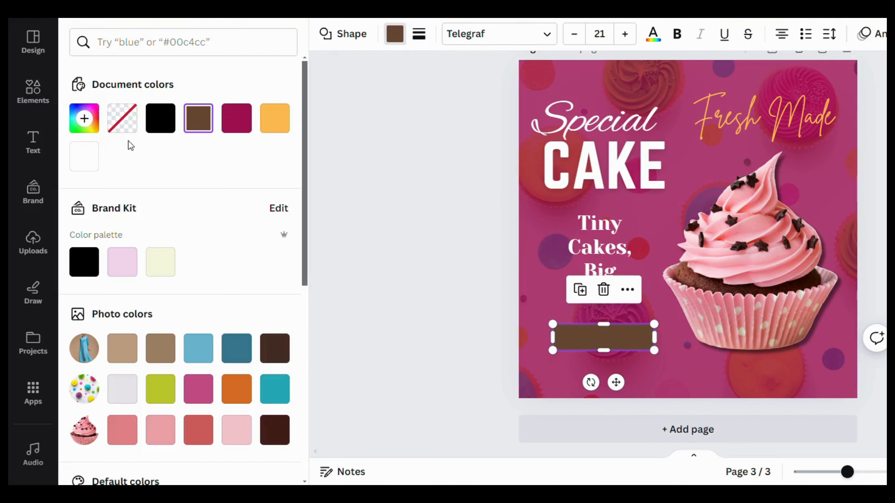
left_click(84, 157)
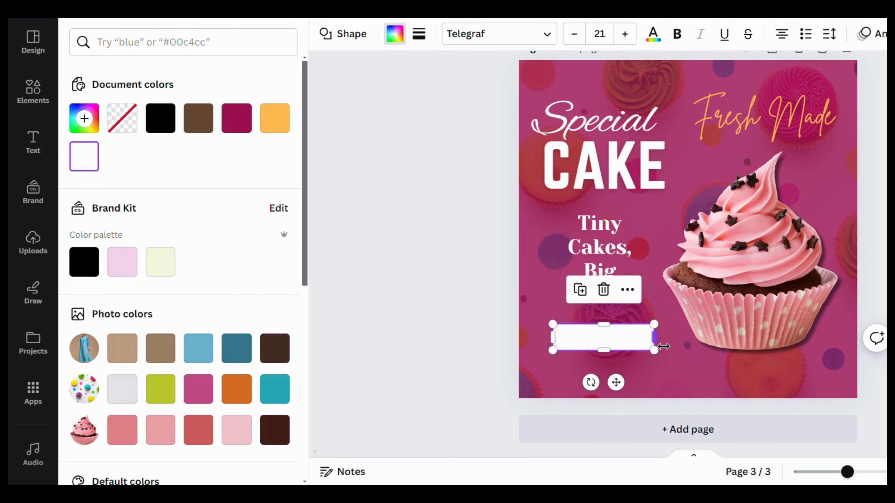
left_click(640, 361)
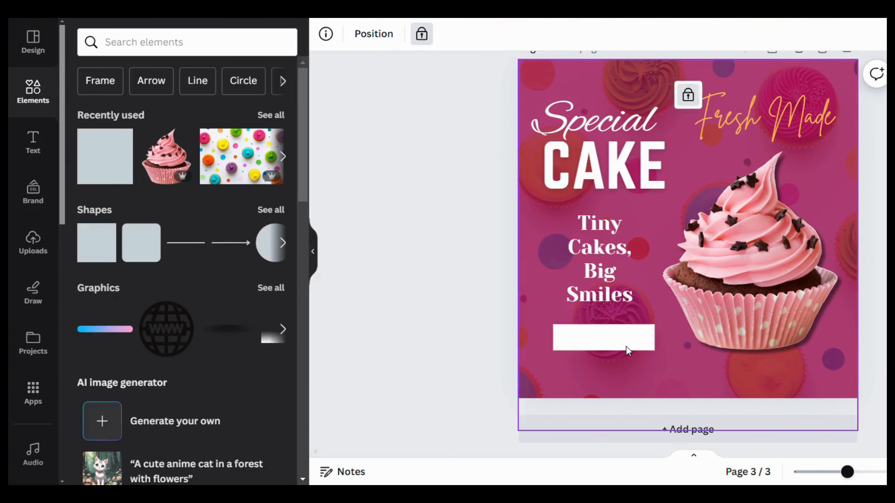
Set the white bar's corner rounding to 55 and shrink it slightly into a pill-shaped button
left_click(622, 337)
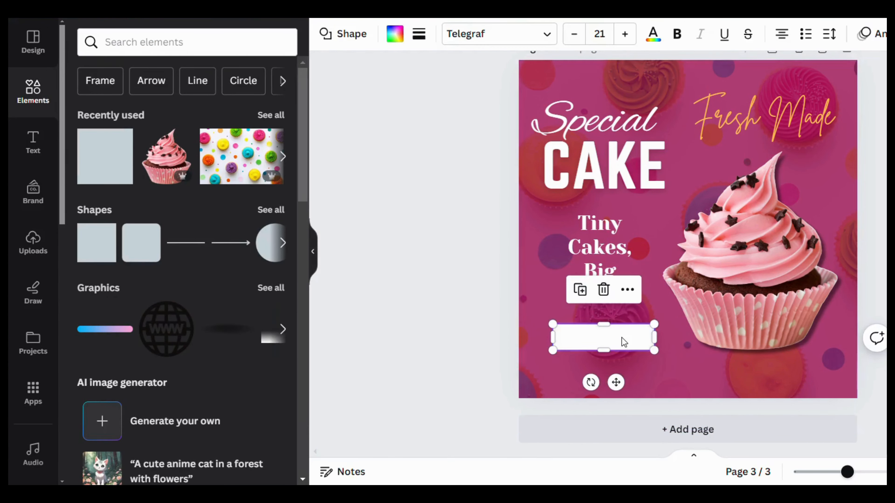
left_click(420, 34)
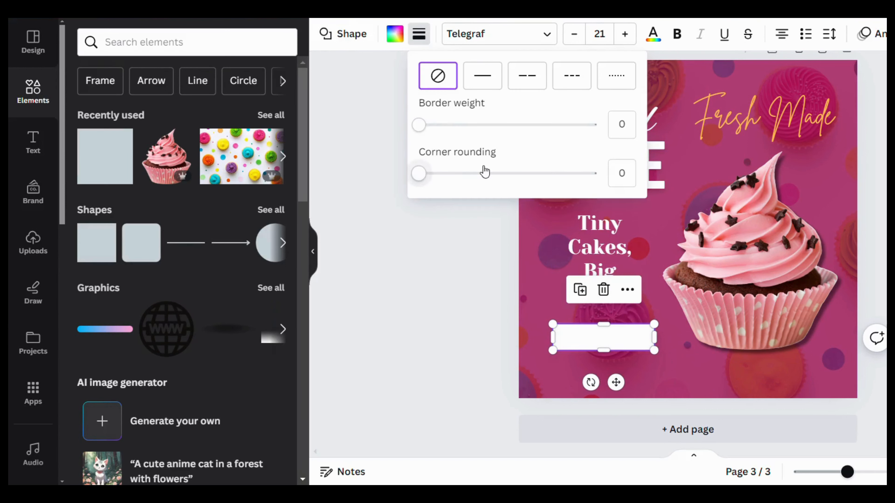
left_click_drag(418, 173, 517, 173)
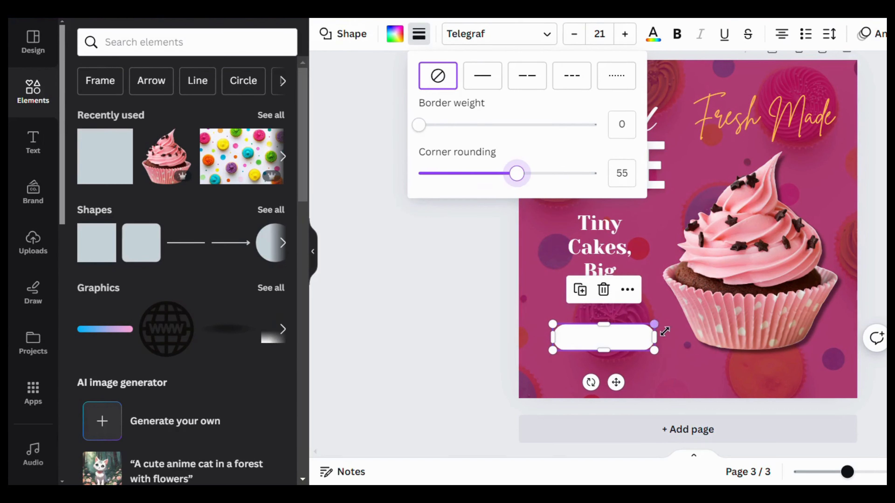
left_click_drag(654, 325, 633, 330)
left_click(676, 370)
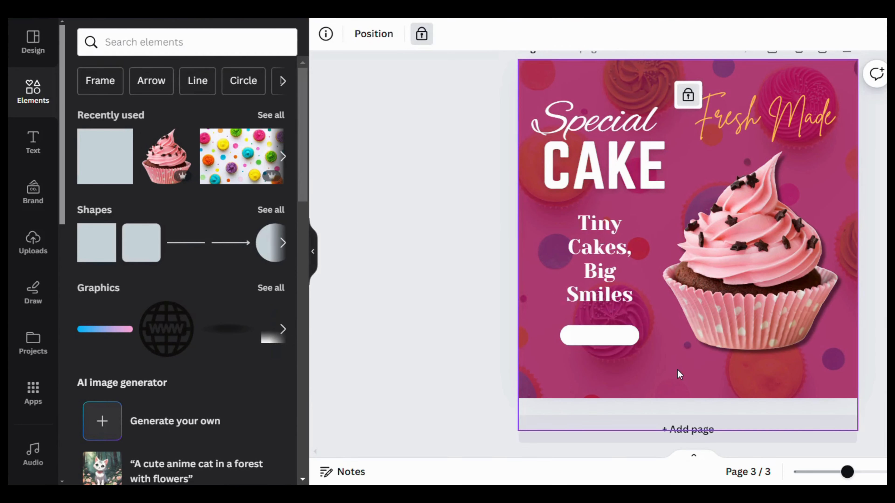
Add the subheading "ORDER NOW" on the white button in dark Norwester at size 31.4
left_click(34, 139)
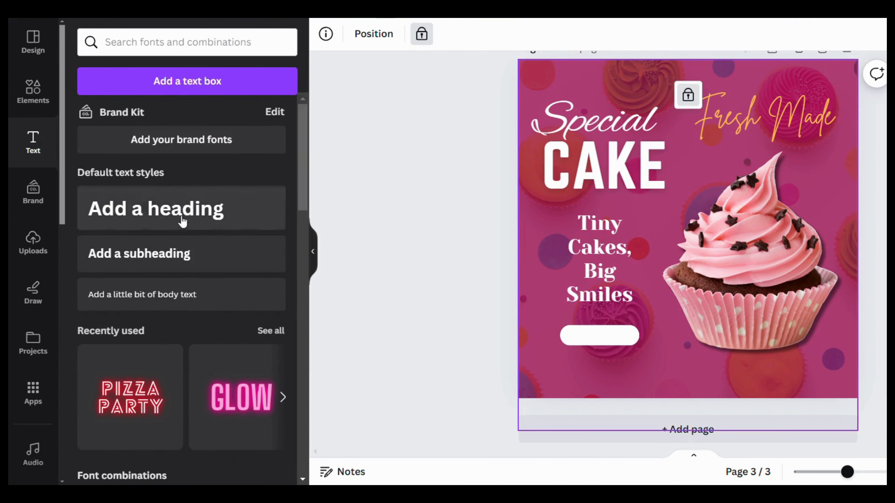
left_click(180, 256)
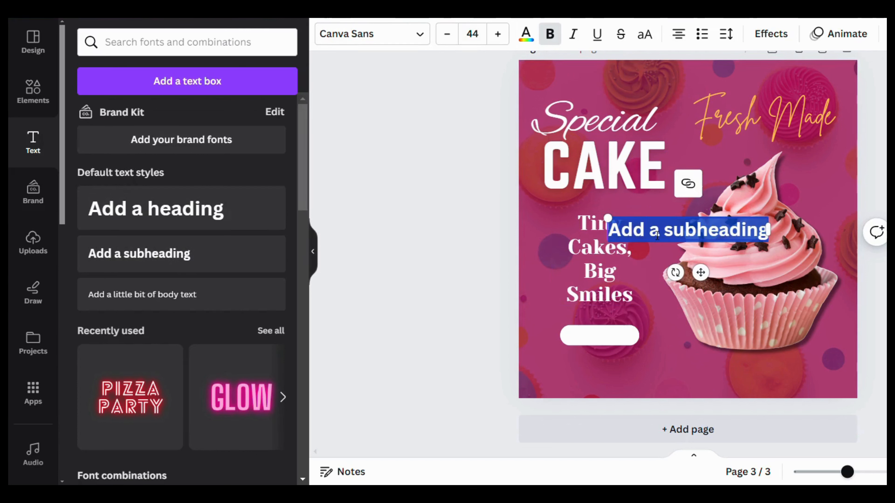
left_click_drag(658, 230, 610, 336)
type("ORDER NOW")
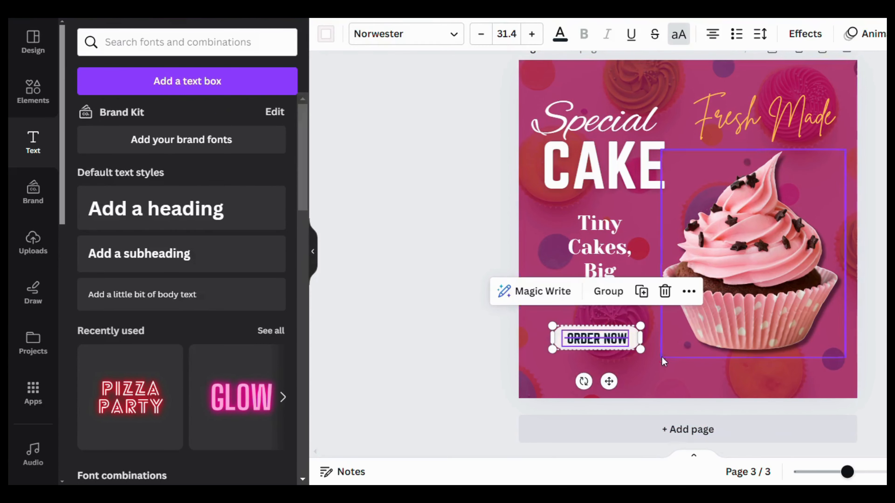
Add a white phone icon with the text "MORE INFO :" and the contact phone number below the "ORDER NOW" button
left_click(657, 373)
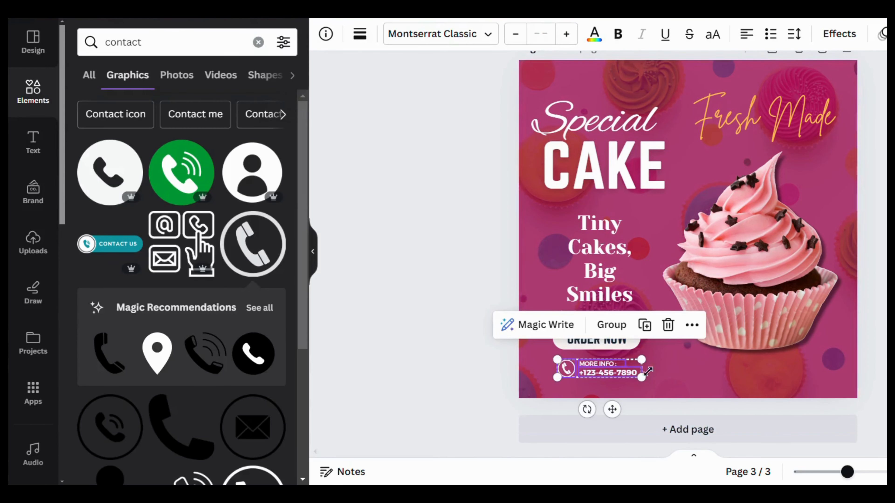
left_click(676, 364)
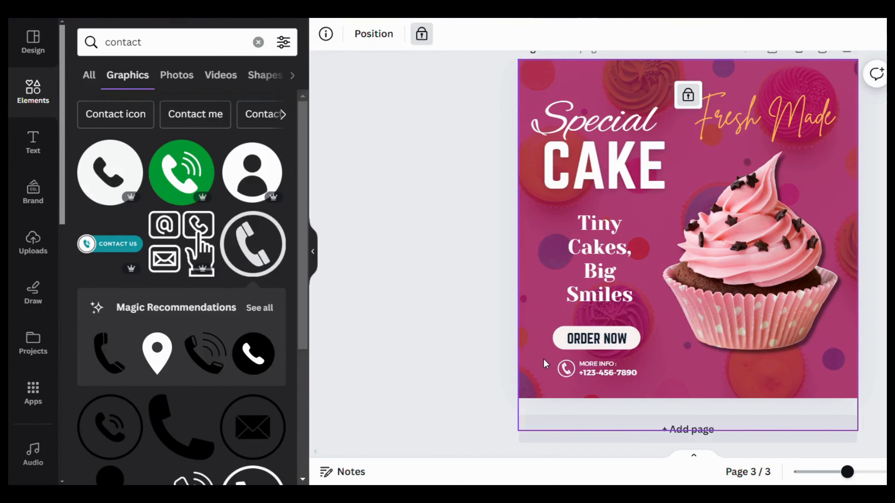
left_click(771, 396)
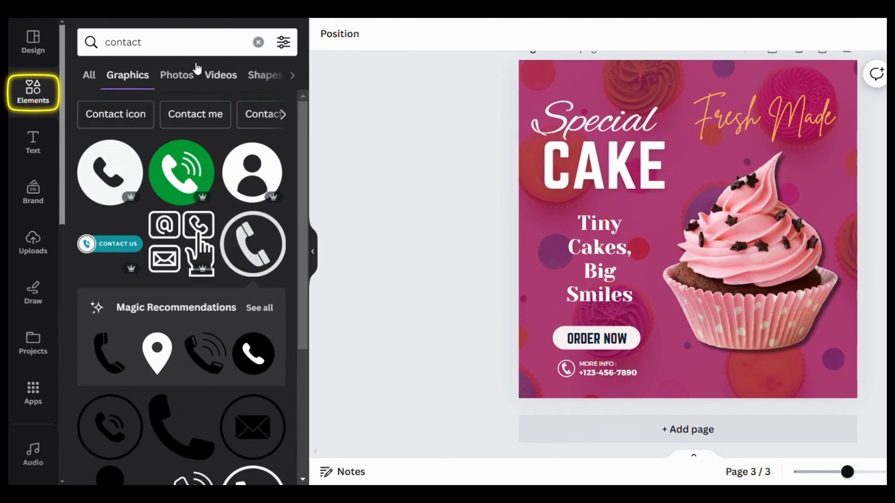
Search the graphics for "sparkle" and add the solid white four-pointed star to the page
left_click(155, 51)
left_click_drag(156, 52, 113, 59)
type("sparkle")
key("Return")
left_click(252, 245)
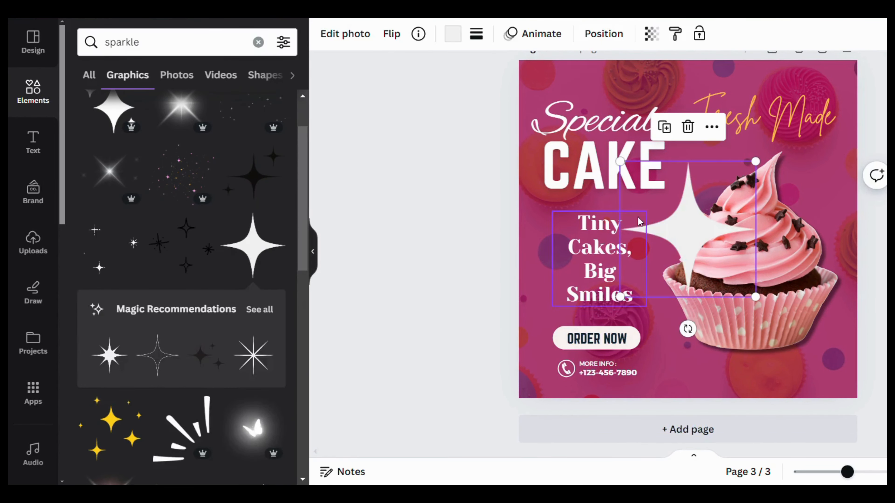
Shrink the star into a cluster of three sparkles beside the cupcake's tip and add a soft shadow beneath the cupcake
left_click_drag(755, 161, 660, 270)
left_click_drag(646, 285, 819, 170)
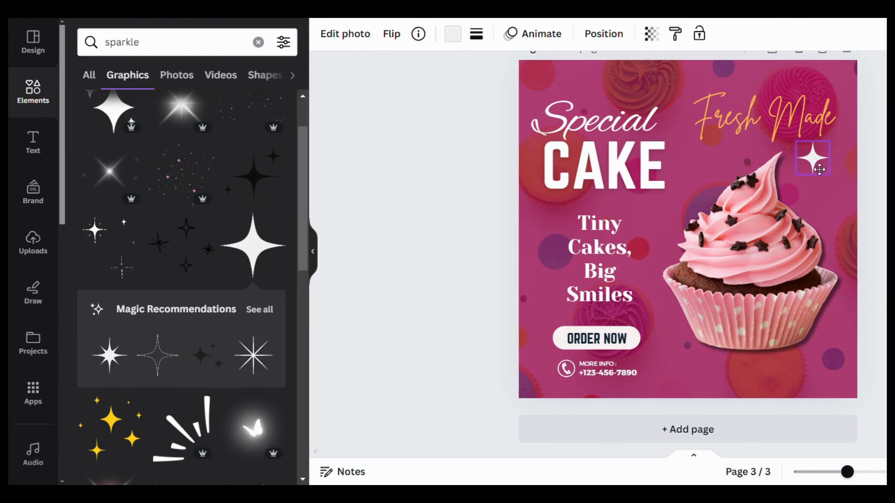
left_click(699, 34)
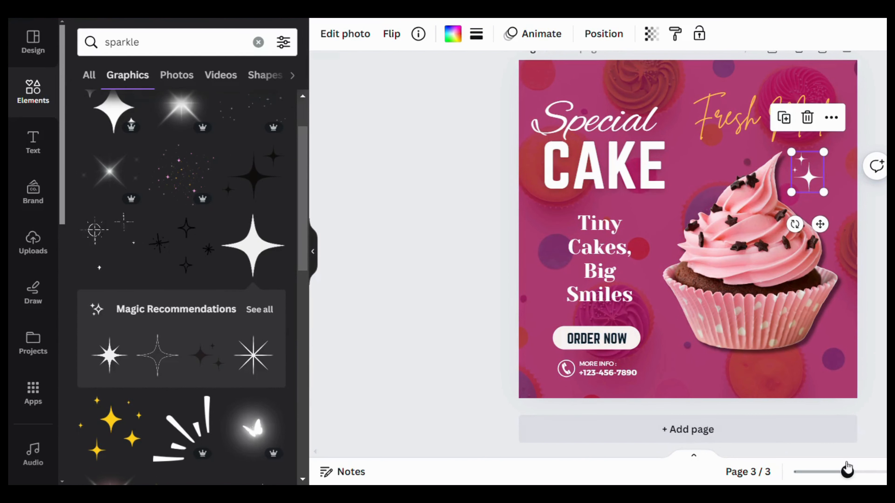
left_click_drag(847, 472, 843, 473)
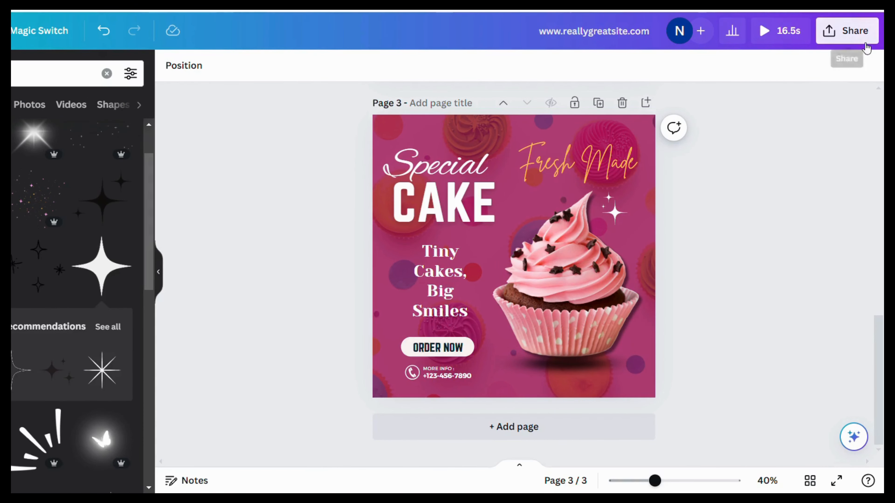
Set up the design's download with PNG as the file type
left_click(847, 32)
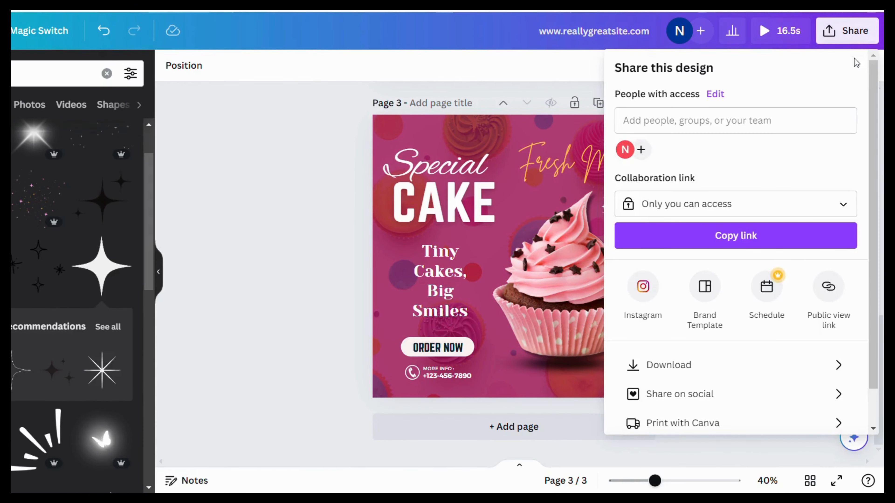
left_click(707, 366)
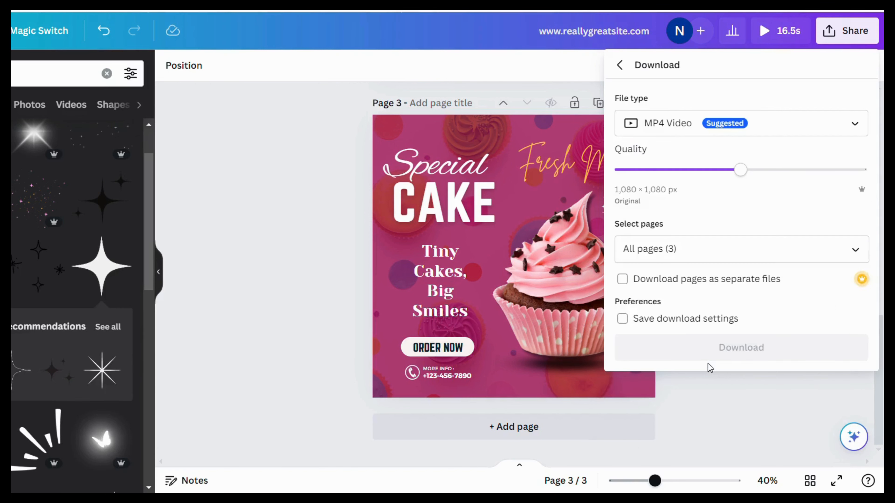
left_click(779, 133)
left_click(695, 219)
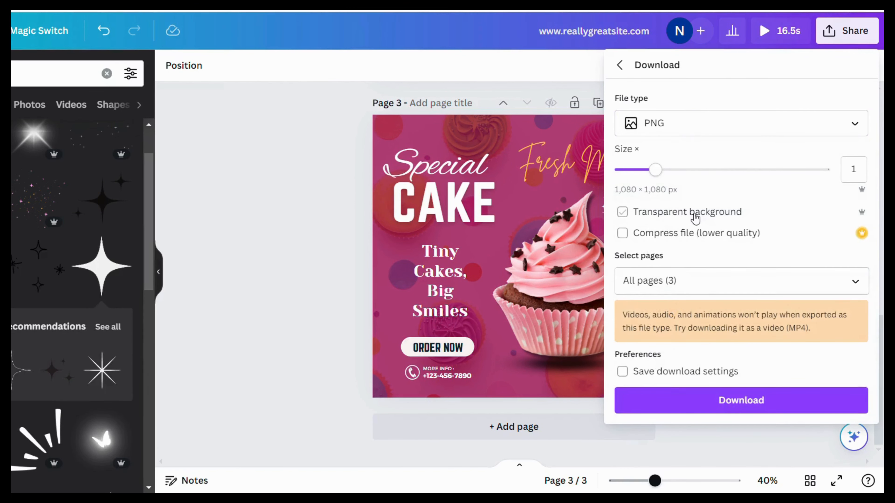